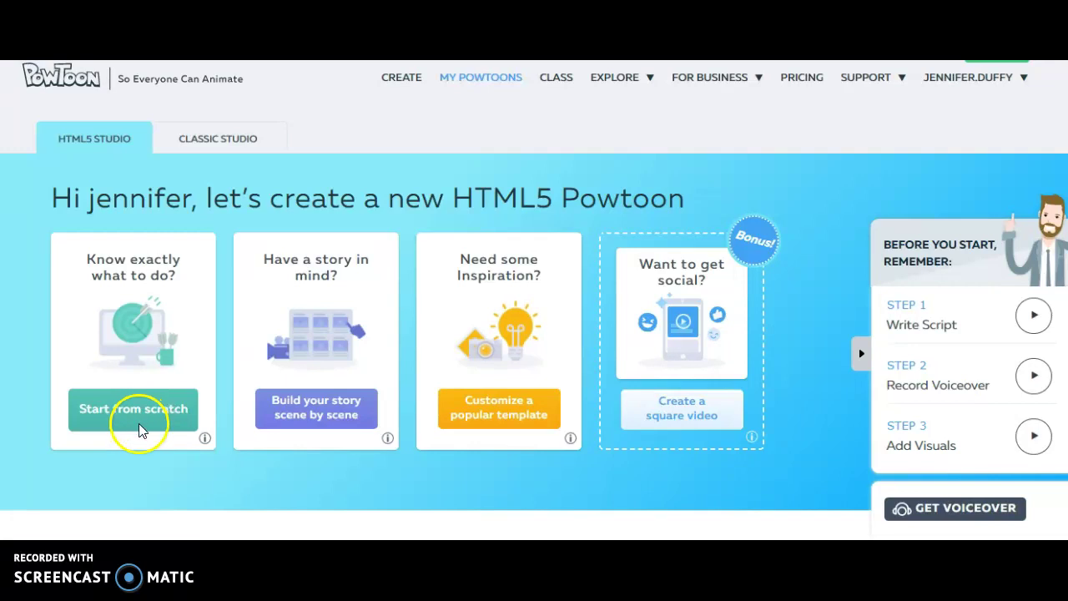
Start a new Powtoon from scratch in the Whiteboard look, opening Untitled-4 in the editor
left_click(138, 425)
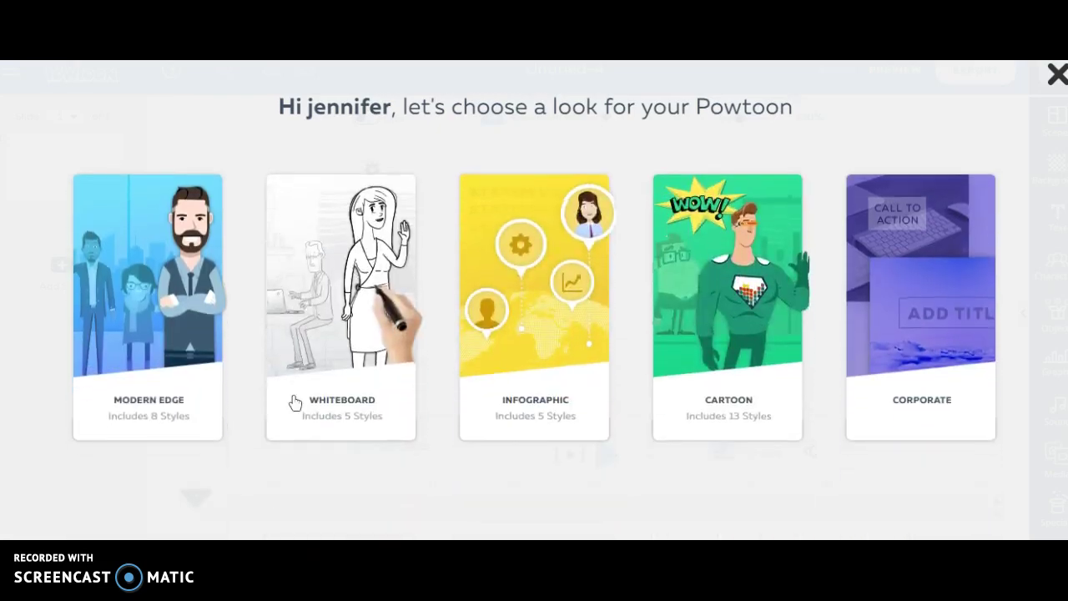
left_click(295, 406)
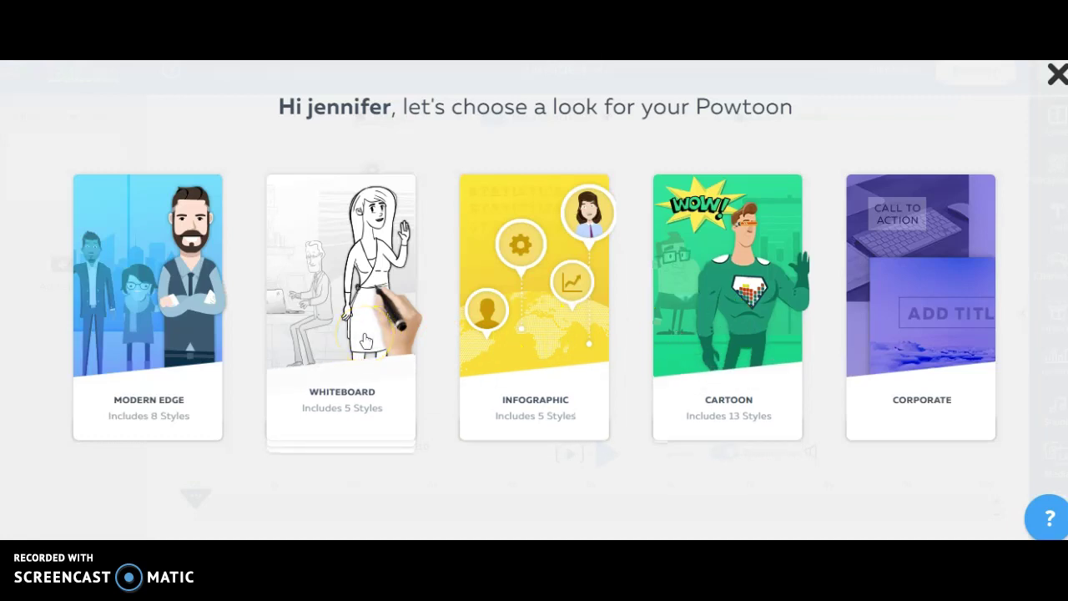
left_click(366, 340)
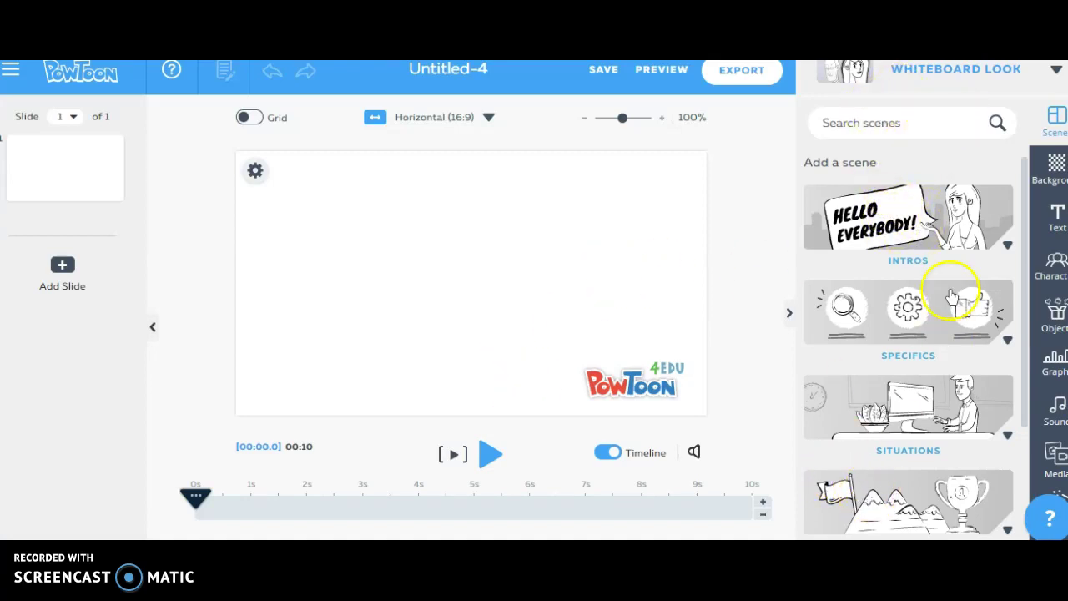
Dismiss the whiteboard Scenes templates panel, leaving a single blank 10-second slide
scroll(875, 370, "down", 3)
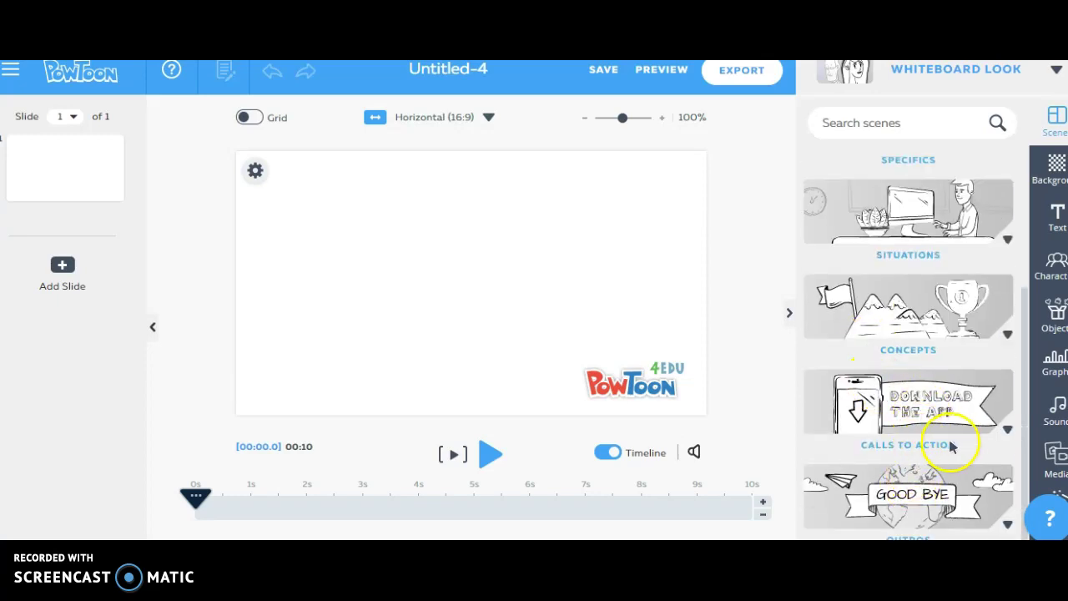
left_click(789, 315)
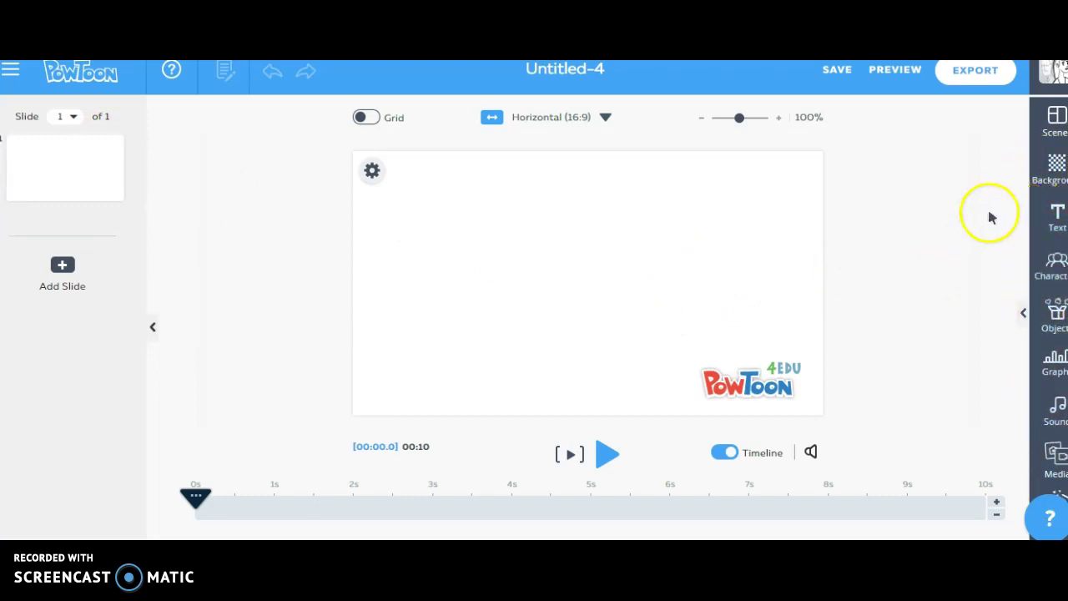
Add a title to slide 1 reading the teacher's name followed by 'Powtoon'
left_click(1054, 219)
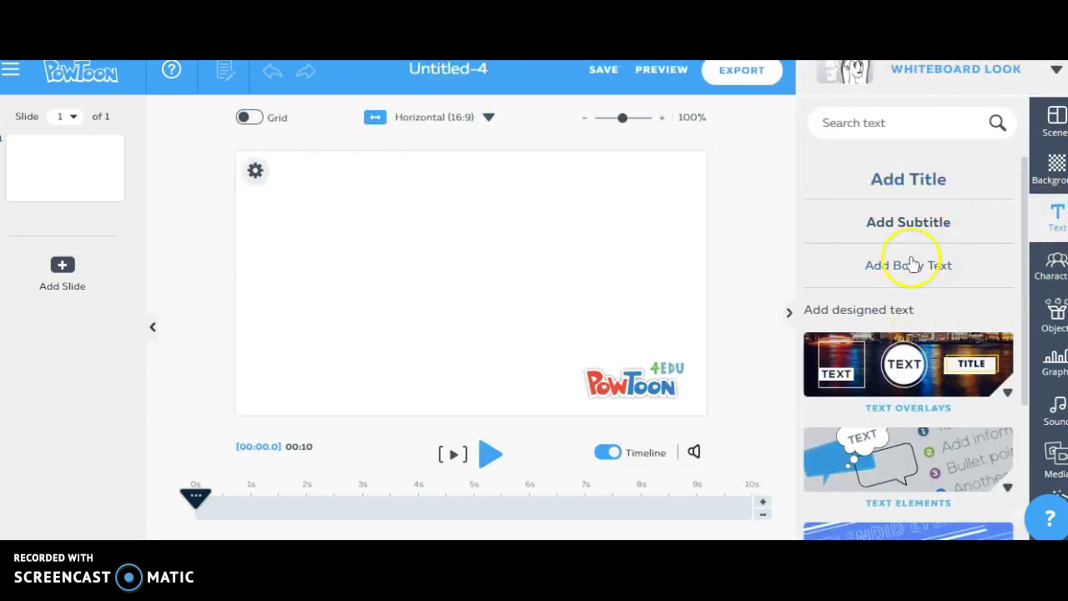
left_click(920, 176)
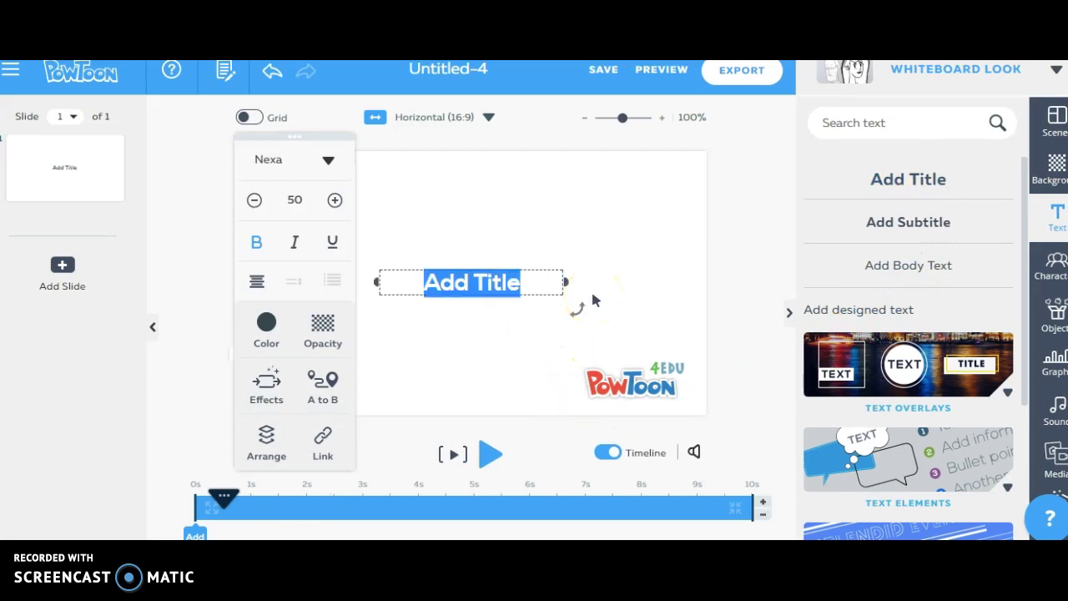
type("Mrs. Duffy")
key("BackSpace")
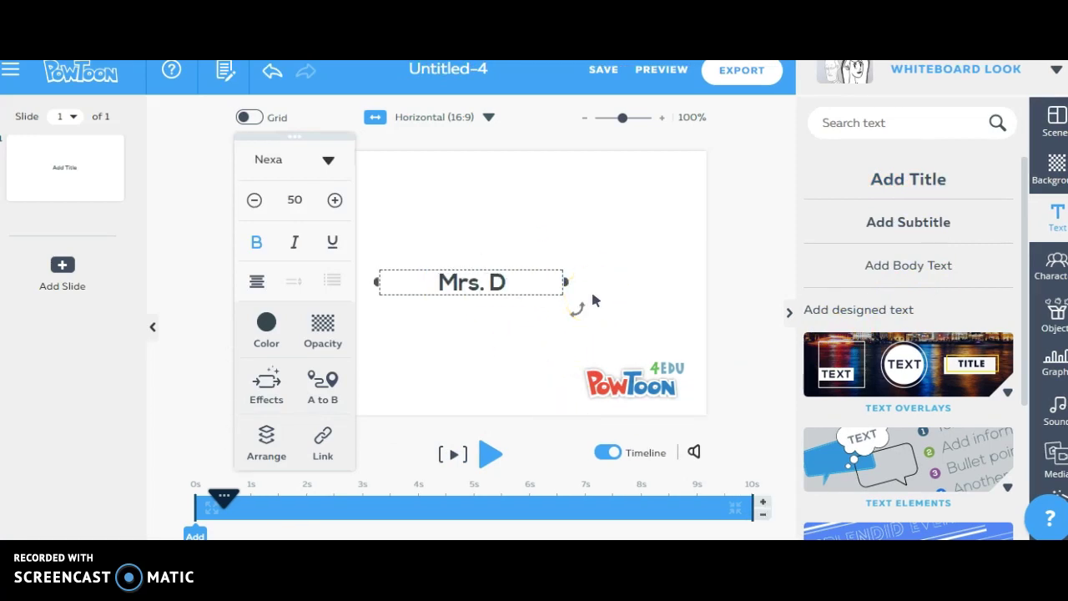
type("uffy's Powtoon")
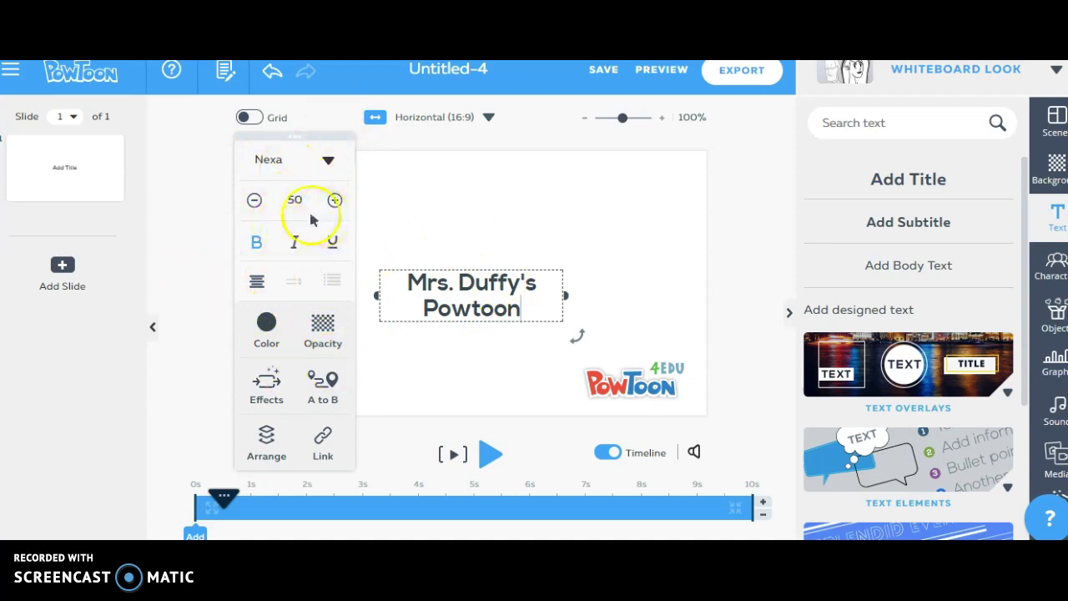
Reduce the title to size 46 and keep it upright, not italic
left_click(255, 202)
left_click(255, 200)
left_click(254, 200)
left_click(254, 201)
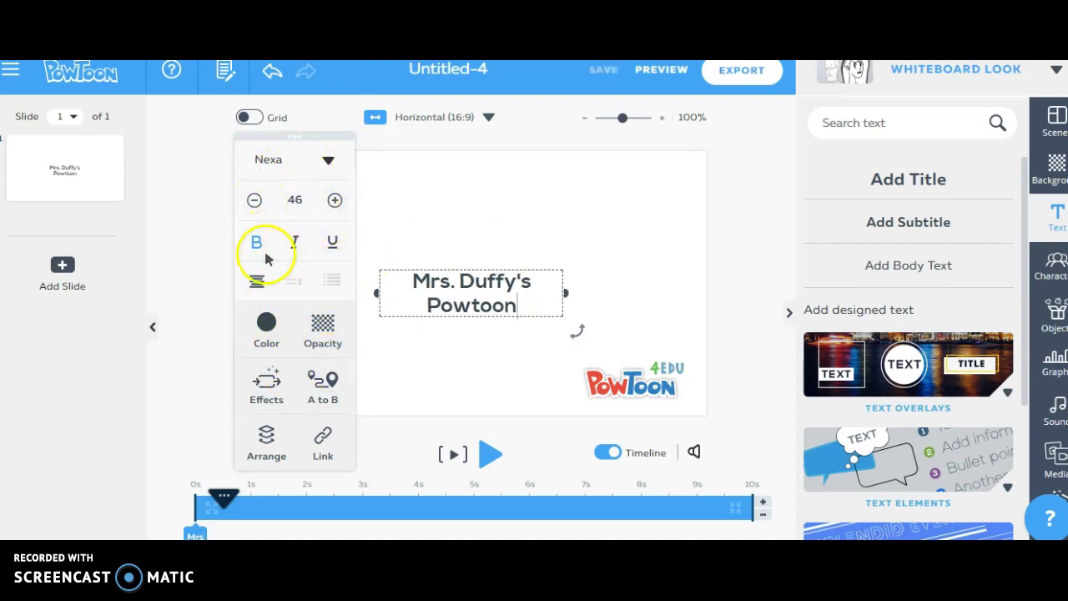
left_click(296, 246)
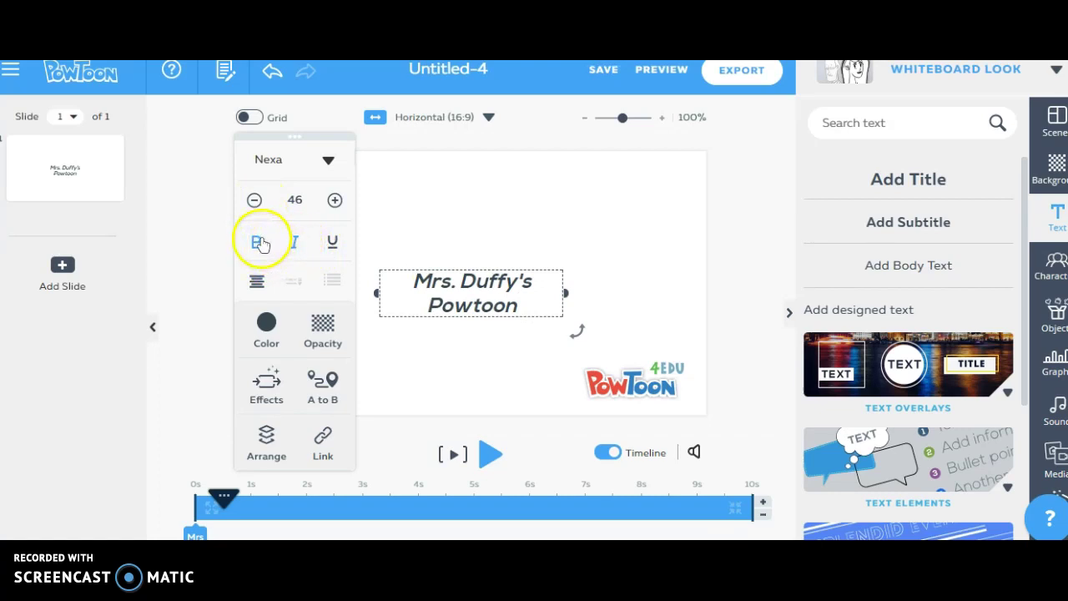
left_click(297, 246)
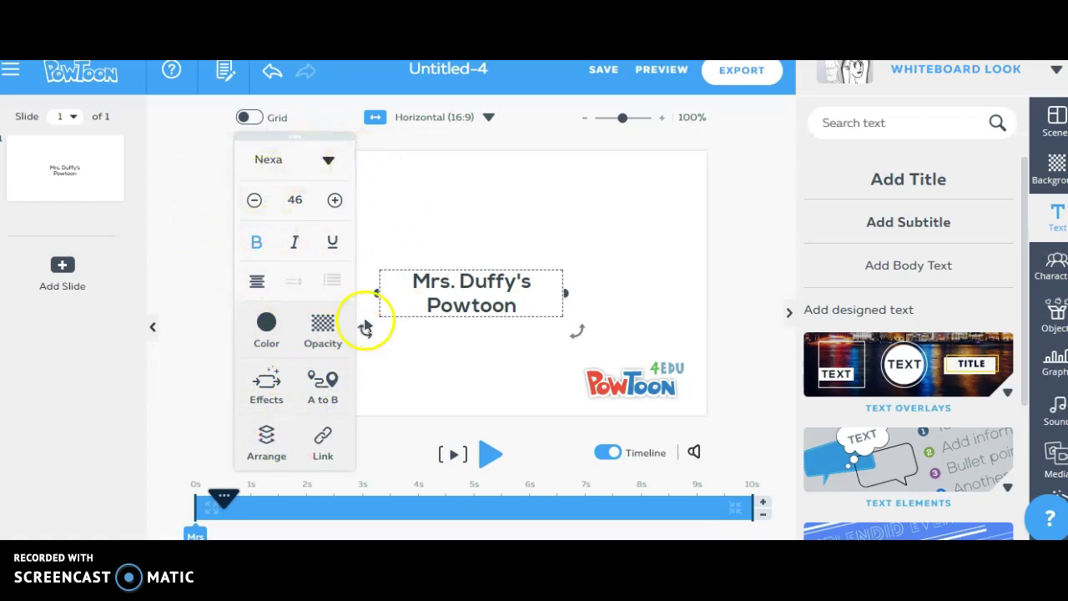
Add a size-24 body-text byline crediting the teacher, placed just under the title
left_click(491, 351)
left_click(902, 267)
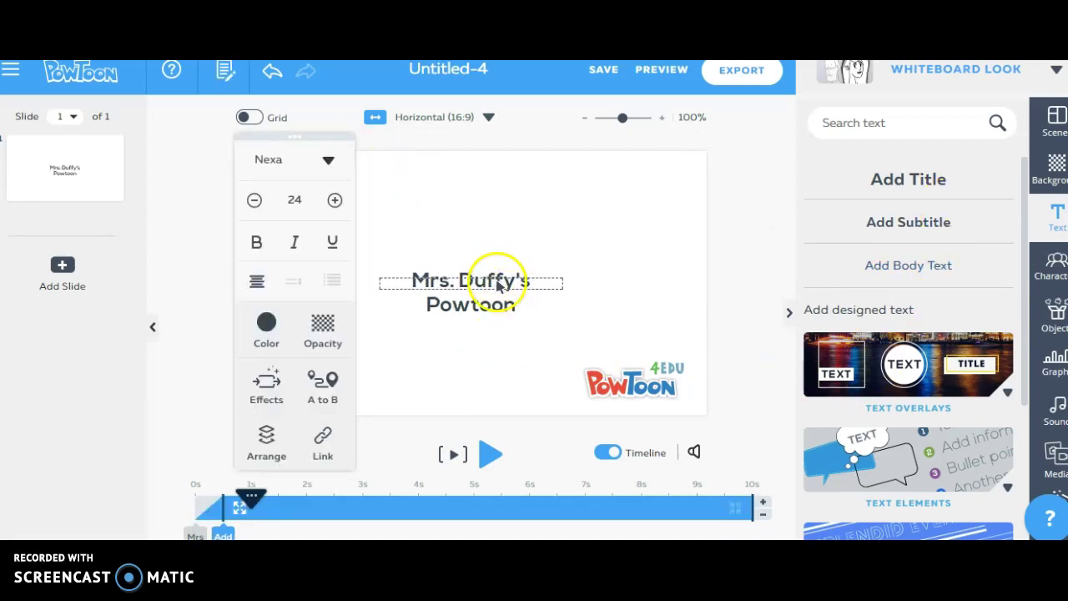
left_click_drag(542, 277, 509, 353)
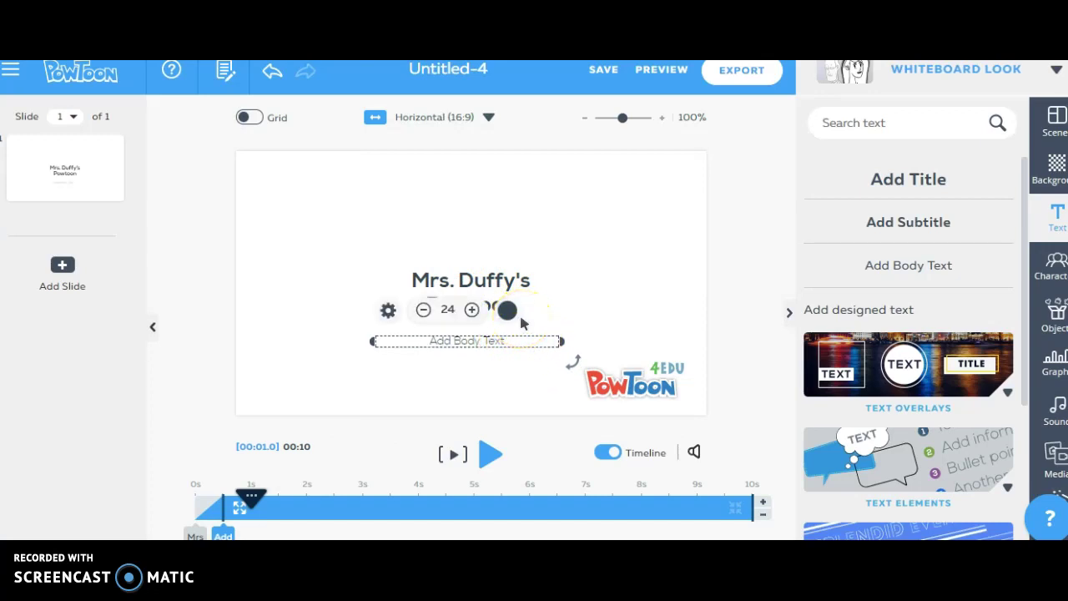
left_click_drag(502, 340, 501, 343)
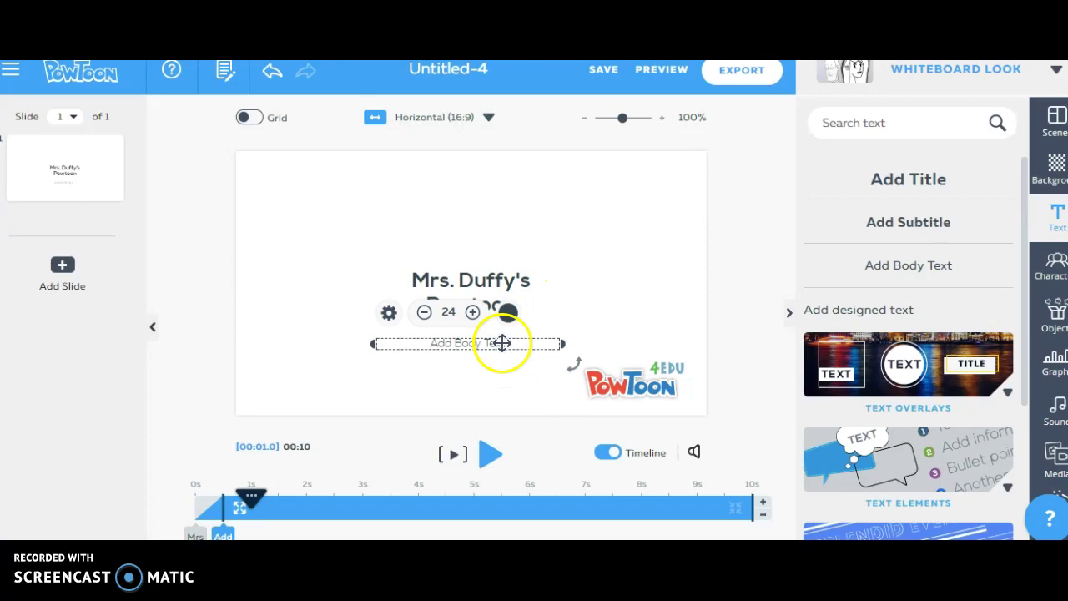
double_click(485, 344)
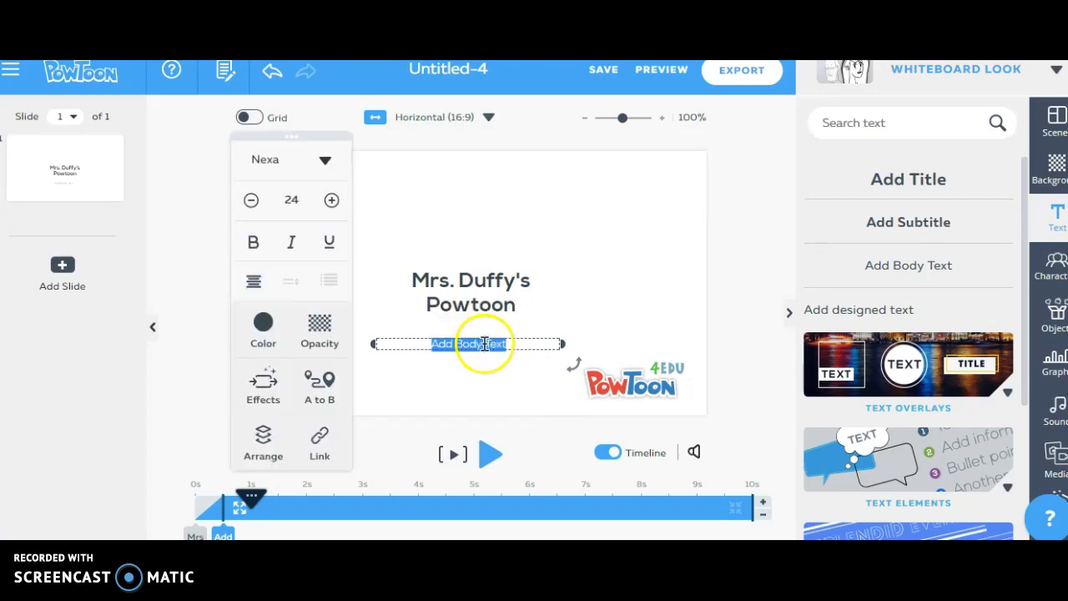
type("By Mrs")
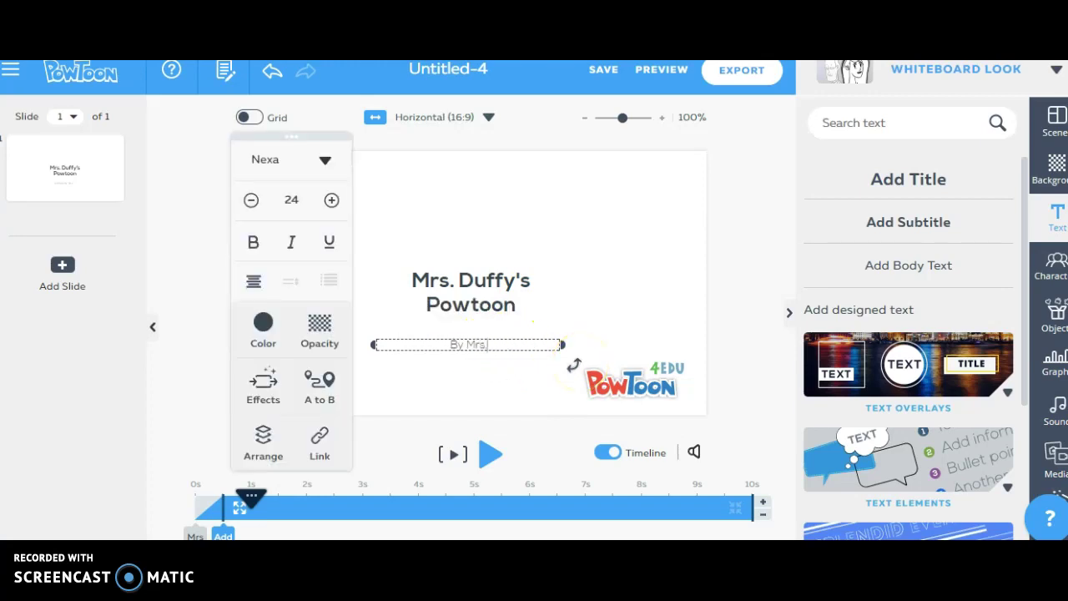
type(". Duffy")
key("Return")
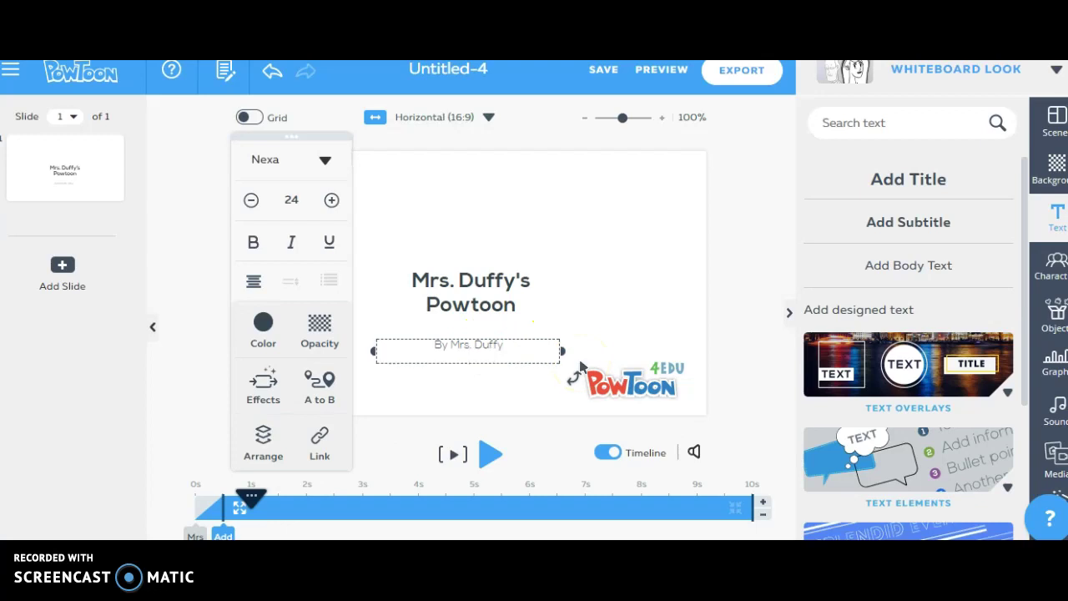
left_click(622, 351)
left_click(463, 345)
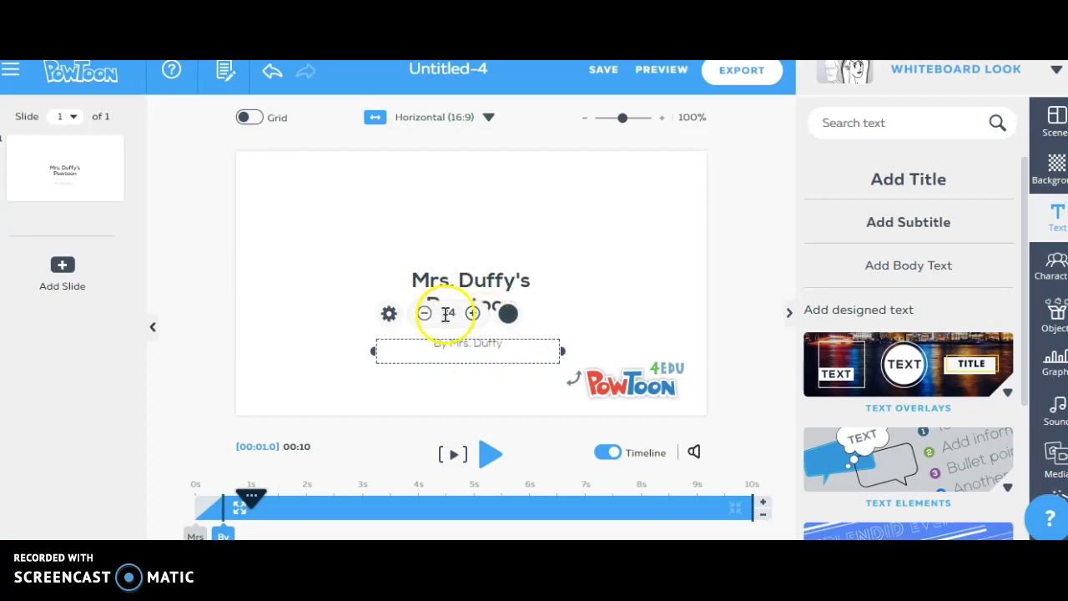
left_click(429, 379)
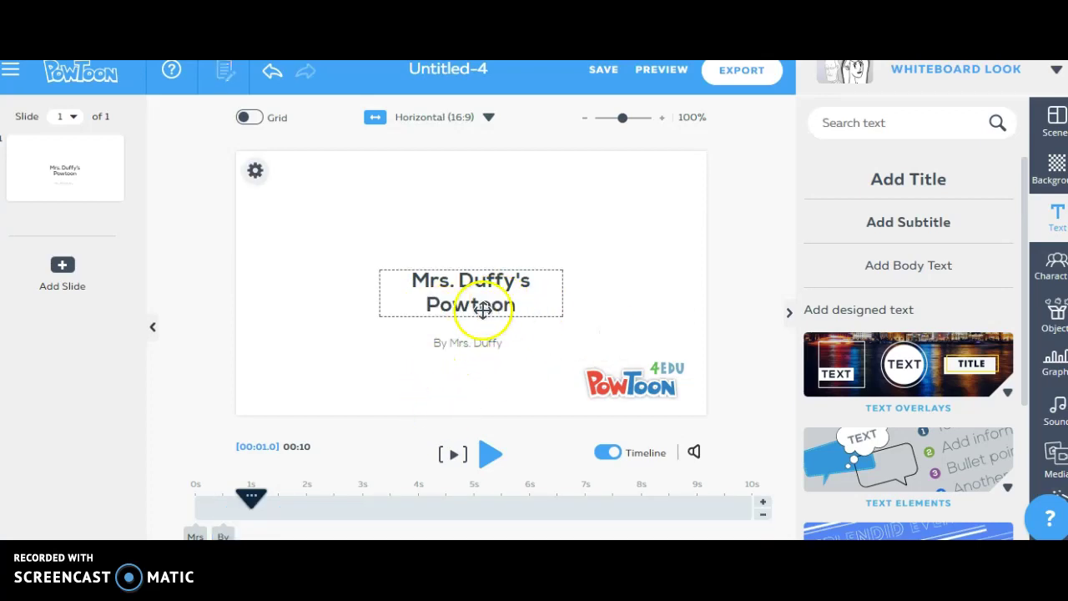
Add a blank second slide and expand the Text Overlays designed-text styles
left_click(55, 260)
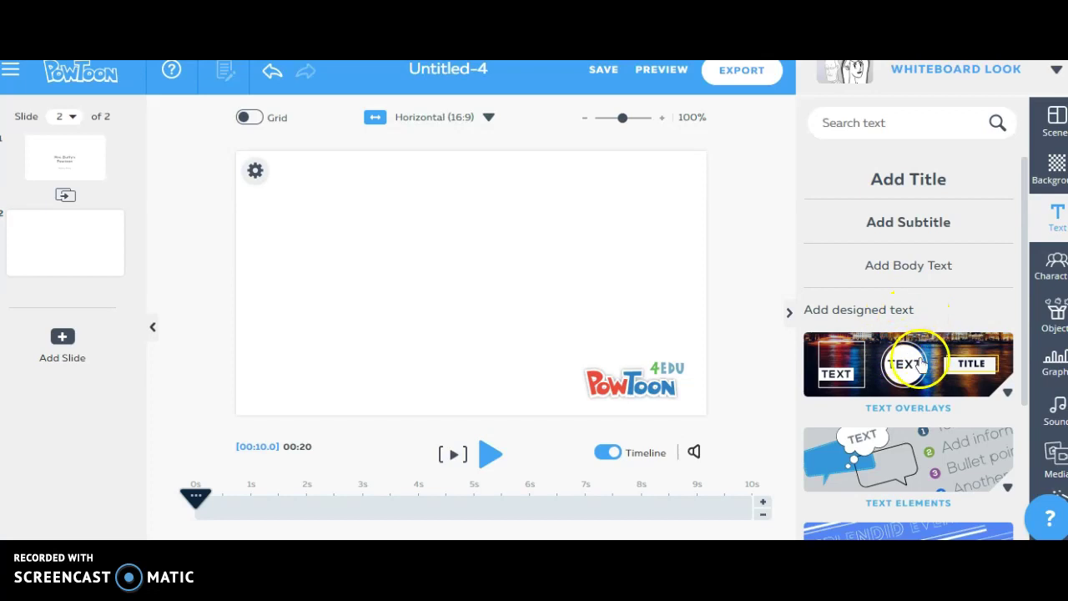
scroll(984, 365, "down", 1)
scroll(985, 365, "down", 2)
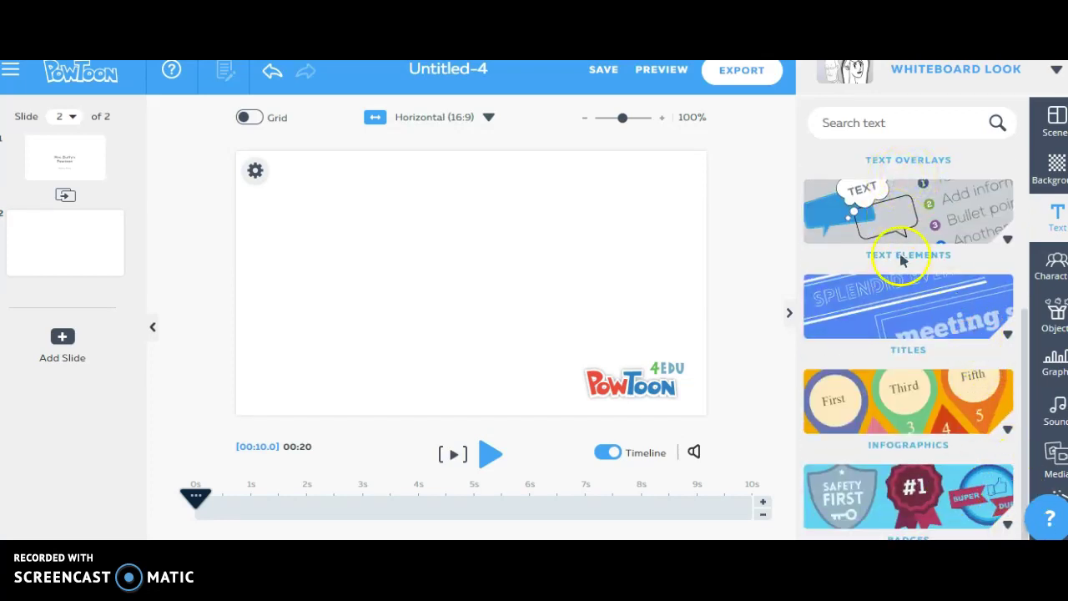
scroll(901, 260, "up", 3)
left_click(974, 359)
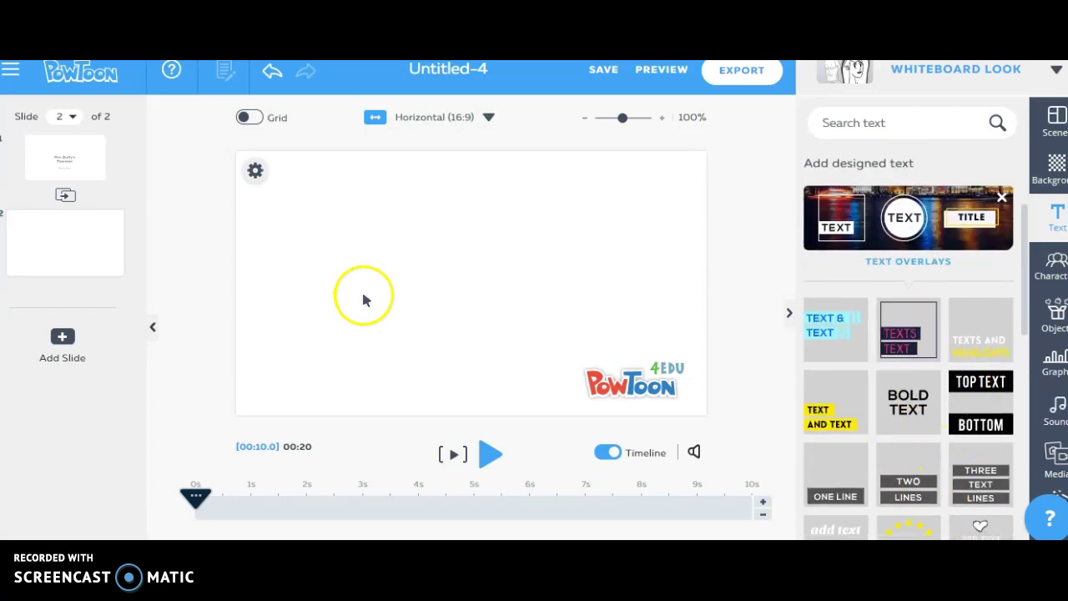
Place the boxed two-line text overlay and change its lines to the teacher's name and 'Powtoon'
left_click(889, 350)
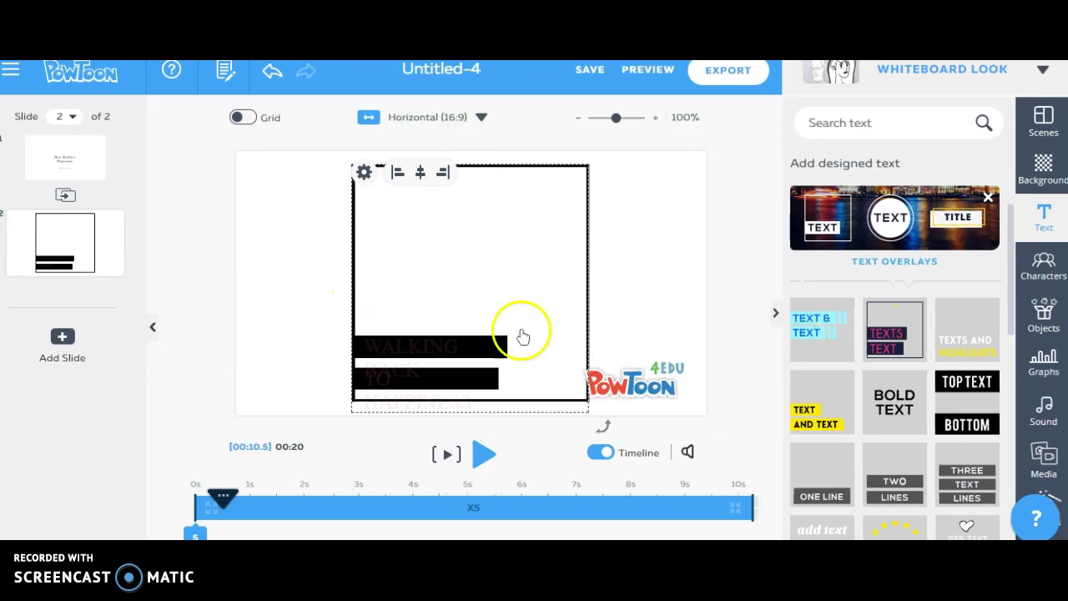
double_click(467, 344)
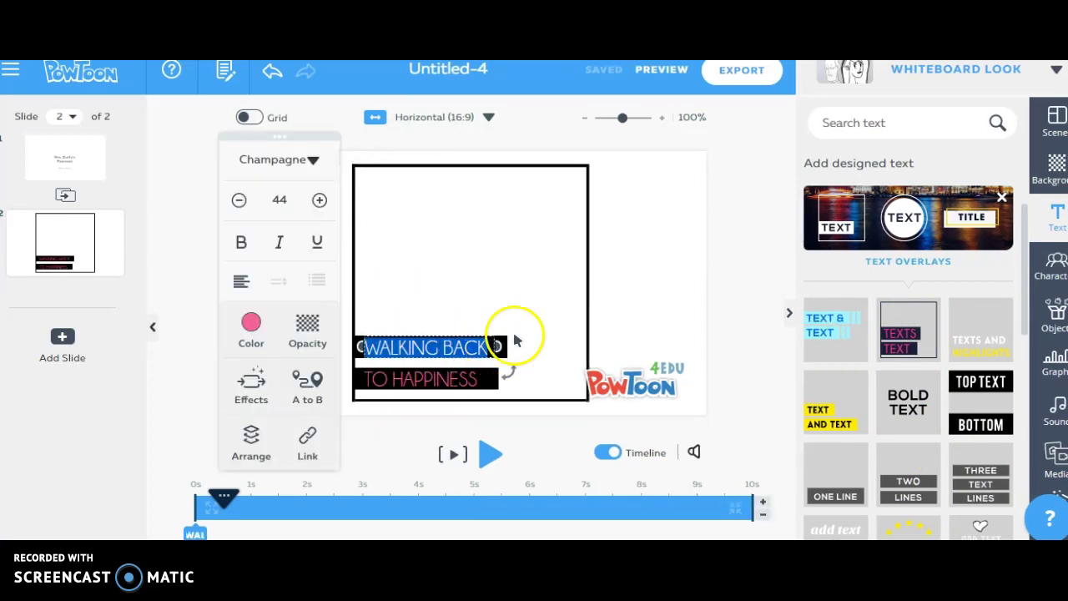
type("Mrs. Duffy")
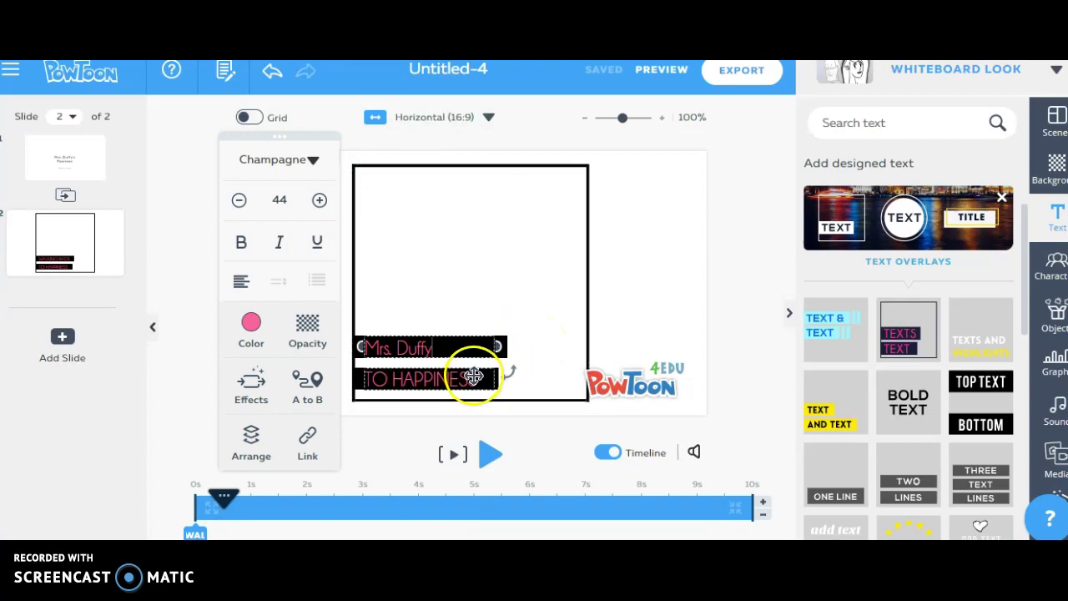
left_click(477, 375)
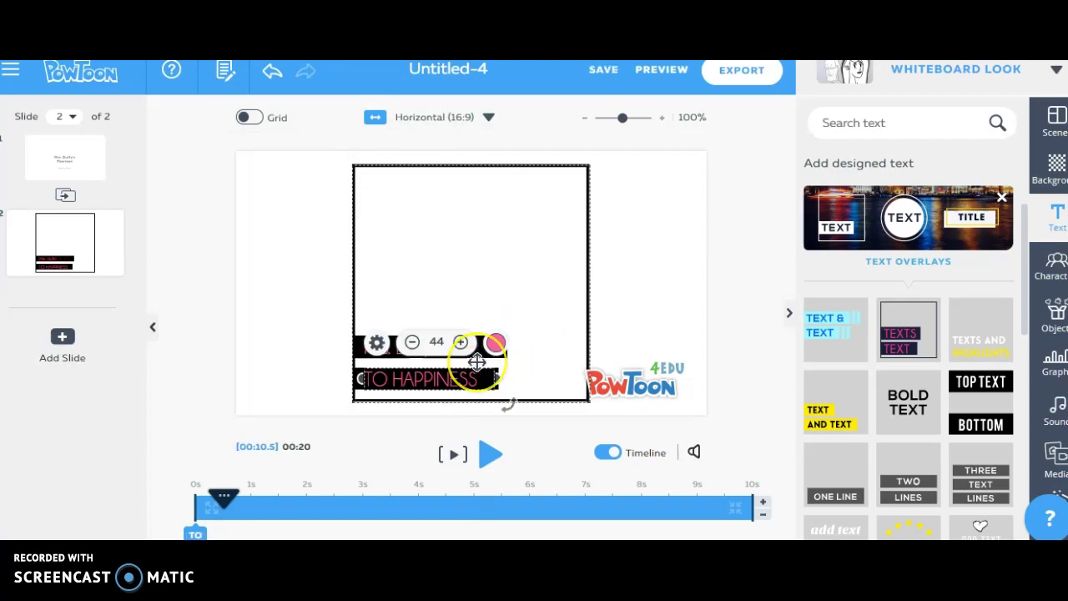
double_click(476, 377)
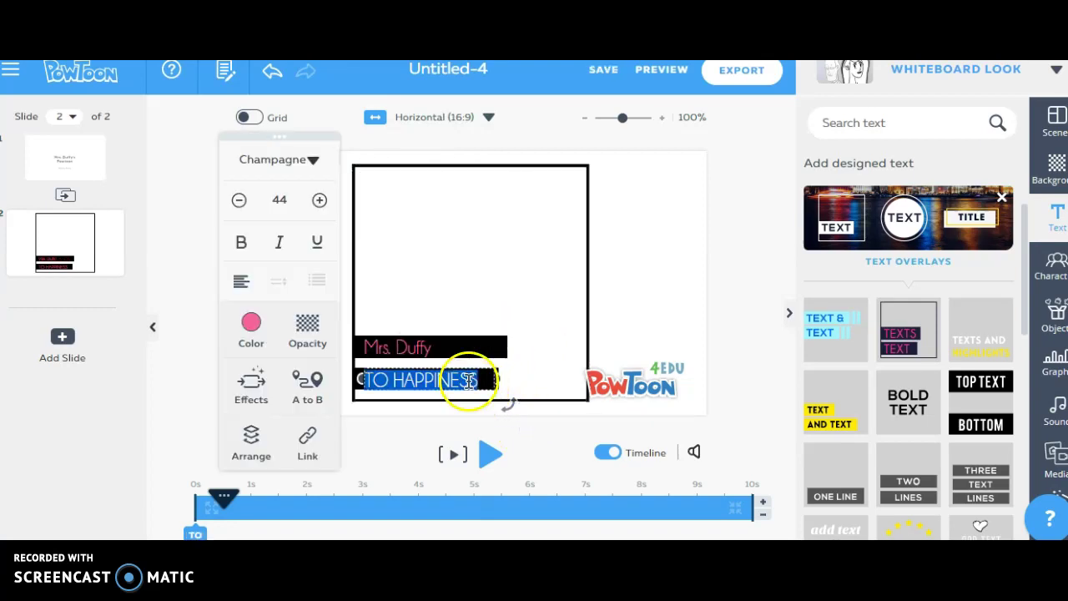
type("Pow")
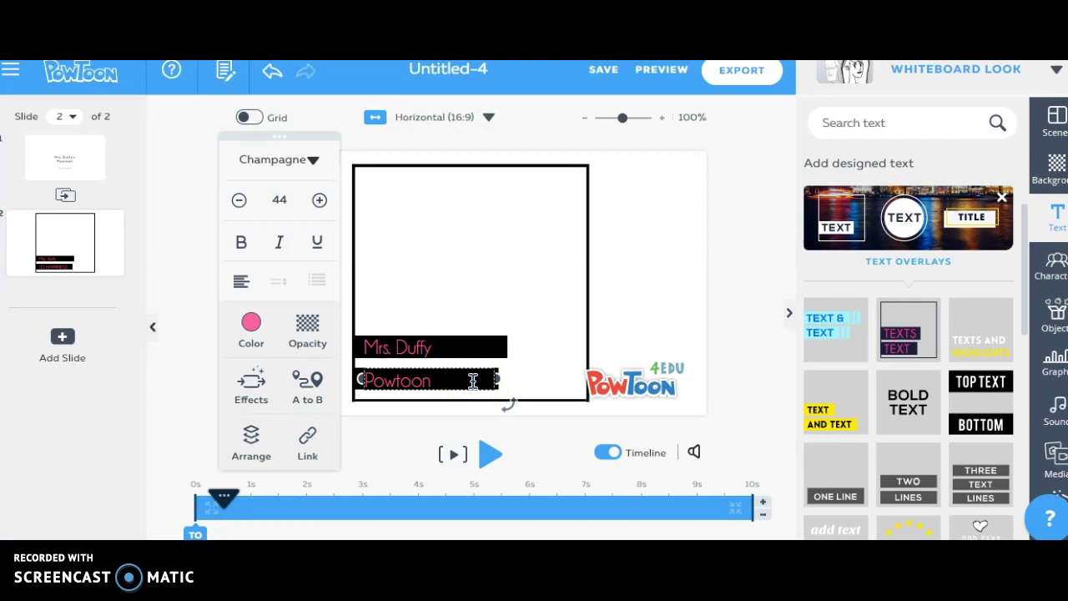
type("toon")
left_click(597, 305)
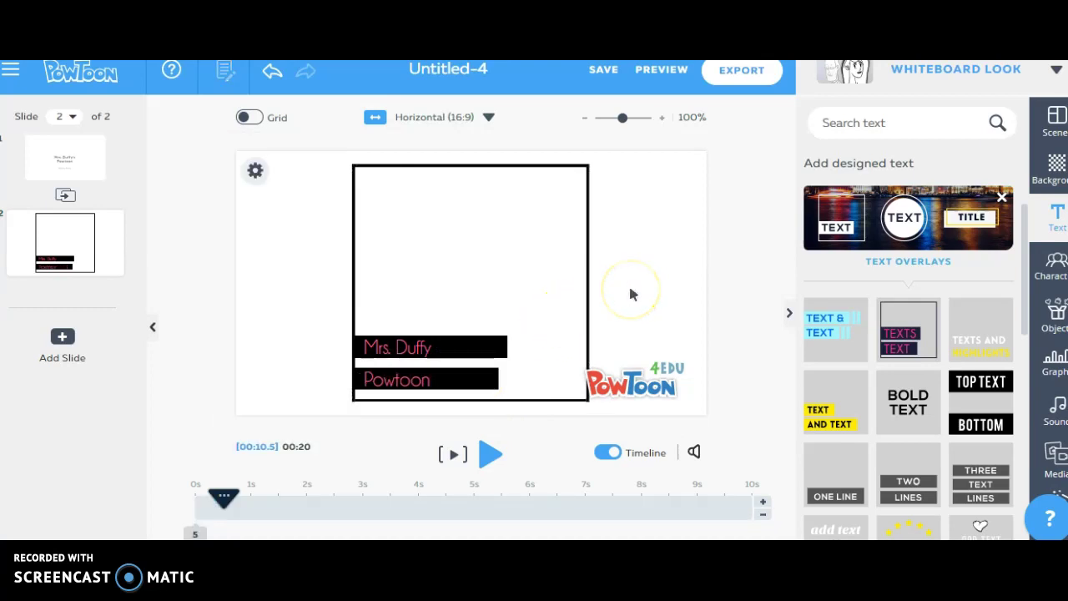
Add a third slide, collapse the overlay styles, and show the speech-bubble Text Elements
left_click(60, 338)
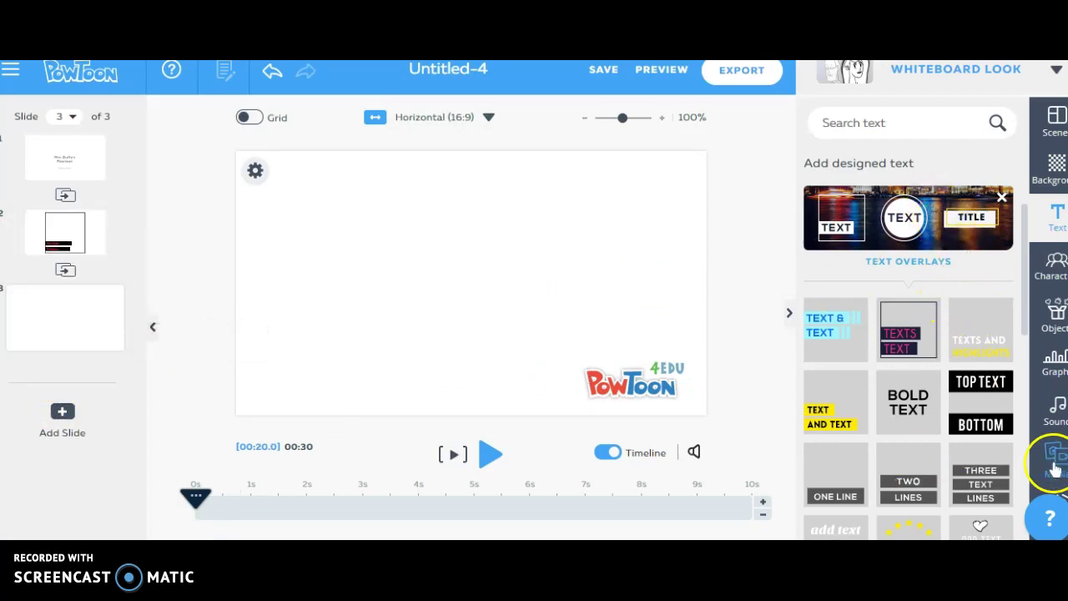
scroll(968, 359, "down", 1)
scroll(960, 309, "up", 3)
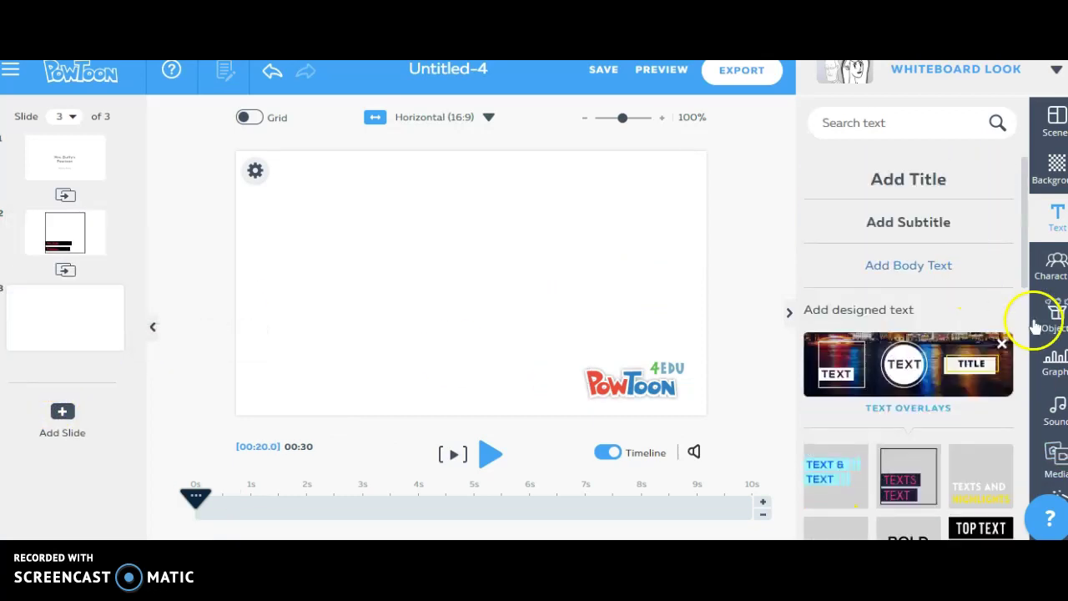
left_click(1001, 353)
scroll(918, 401, "down", 1)
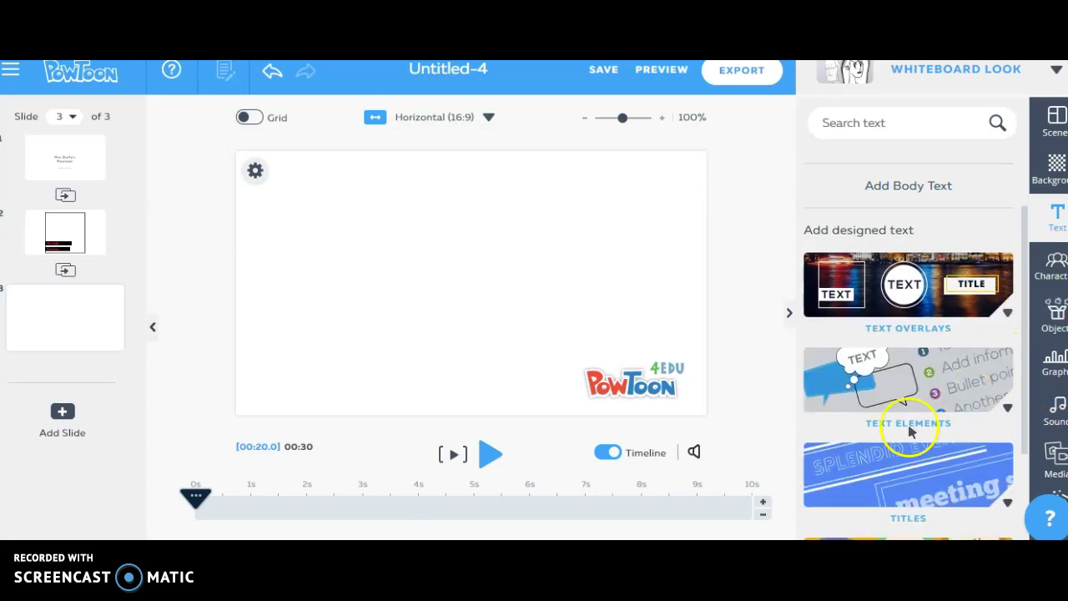
left_click(861, 380)
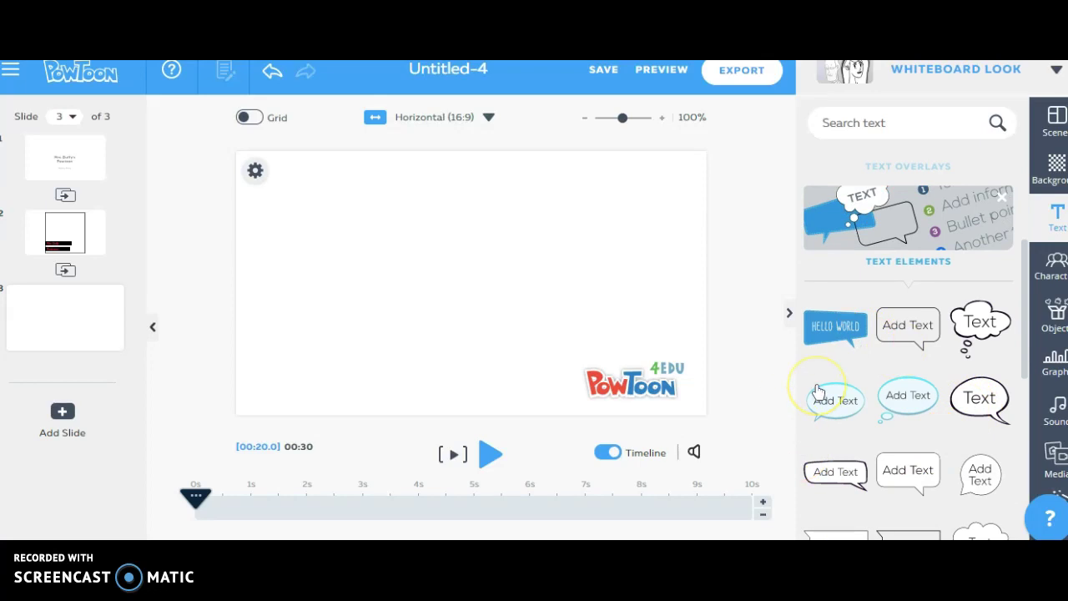
scroll(922, 400, "down", 1)
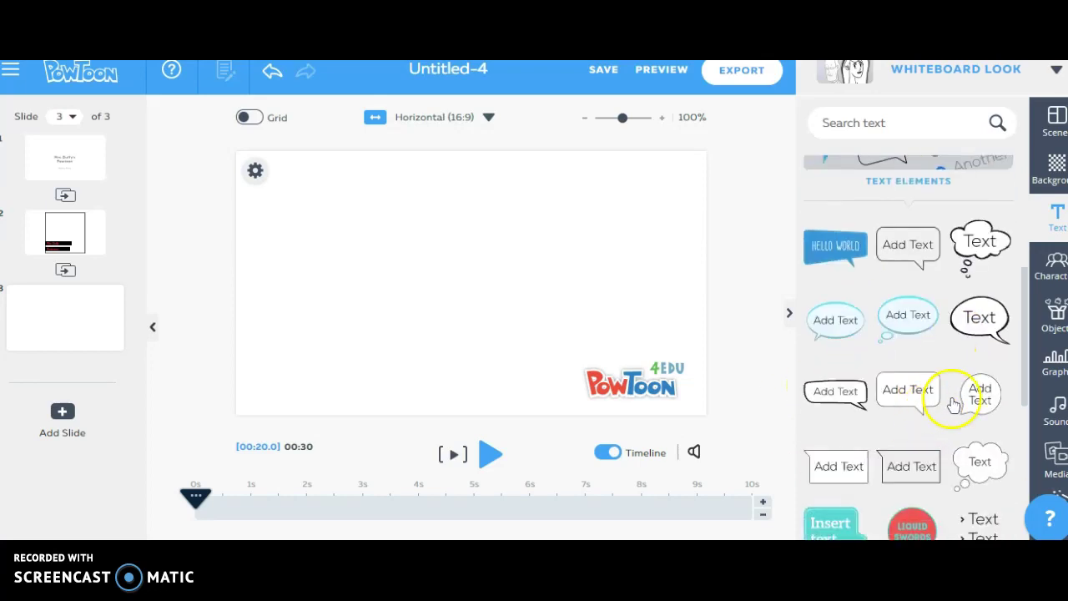
Add a rectangular speech bubble reading 'Hello! How are you today?' at the slide's upper left
left_click(924, 410)
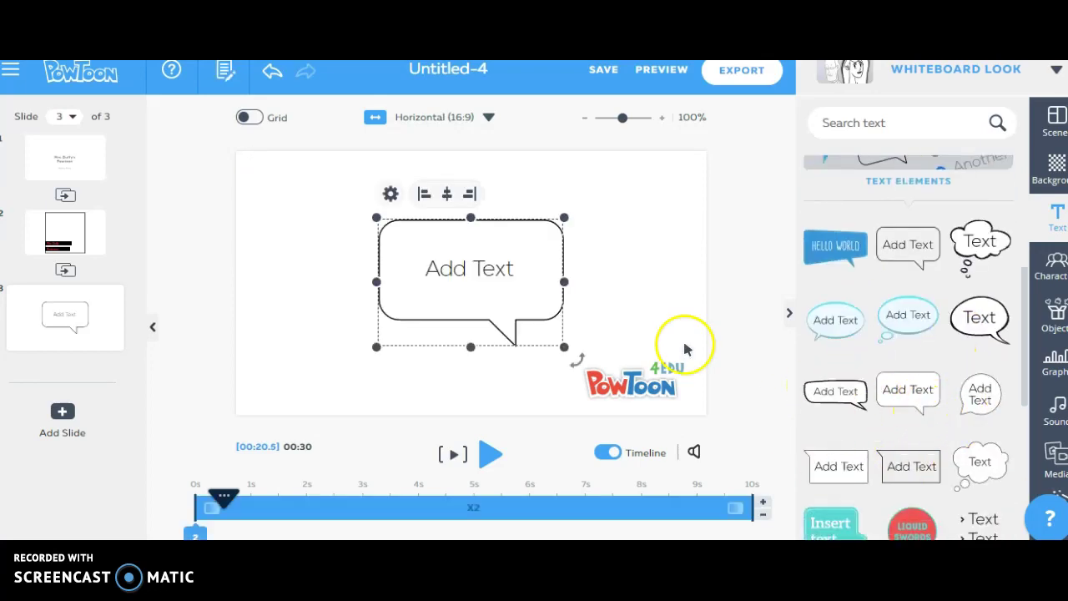
double_click(492, 267)
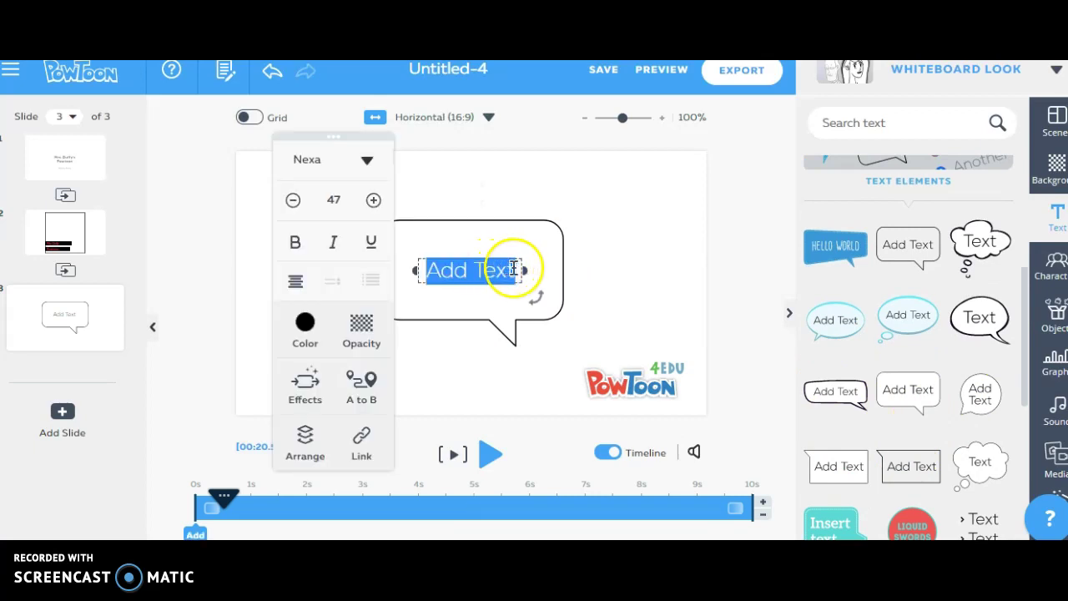
type("Hello! ")
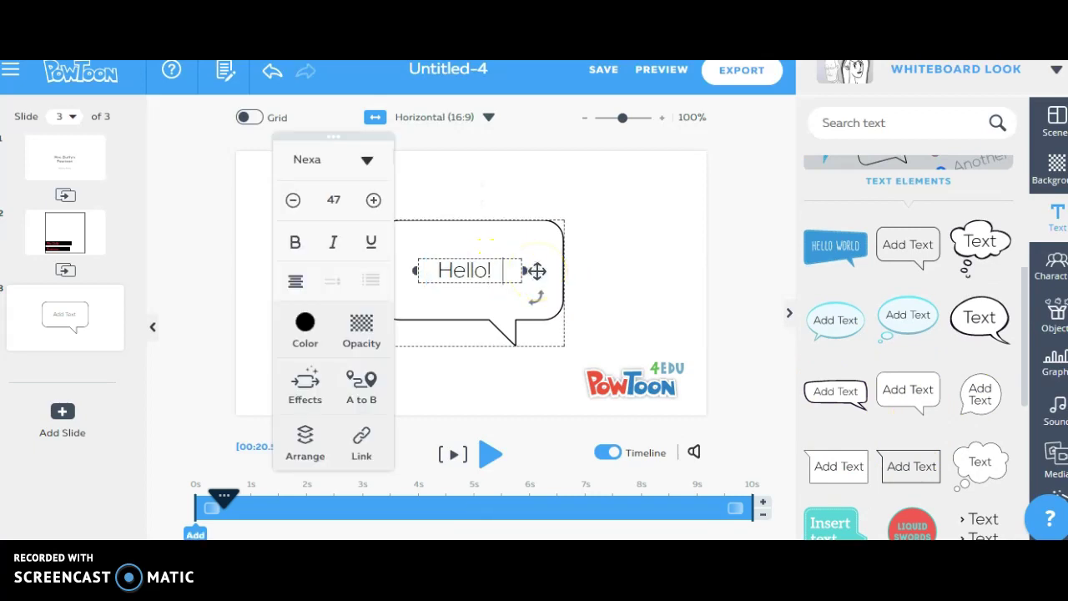
type("How are you today?")
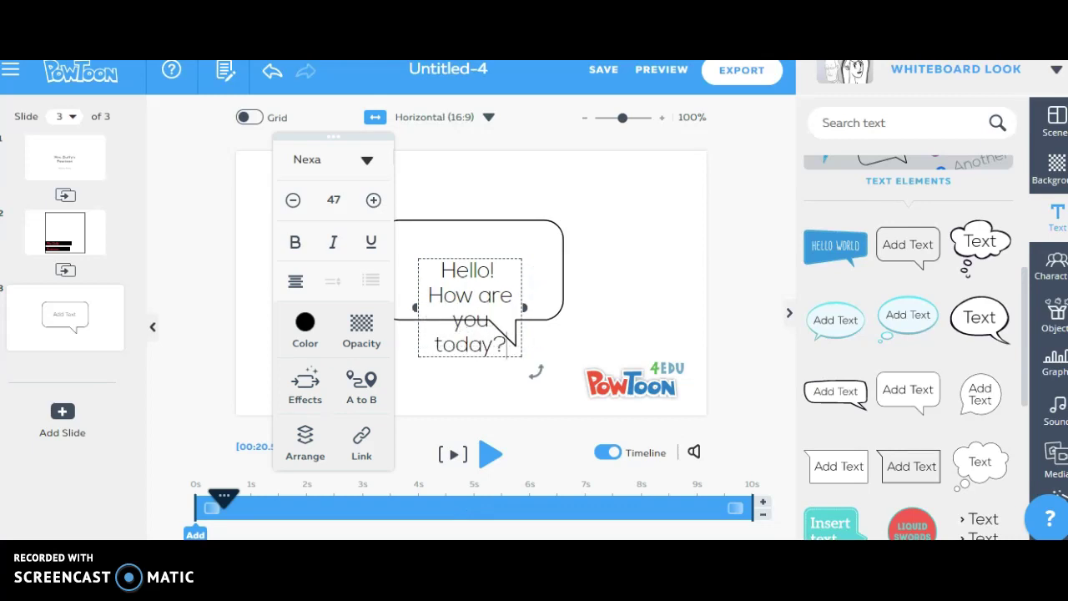
left_click(505, 230)
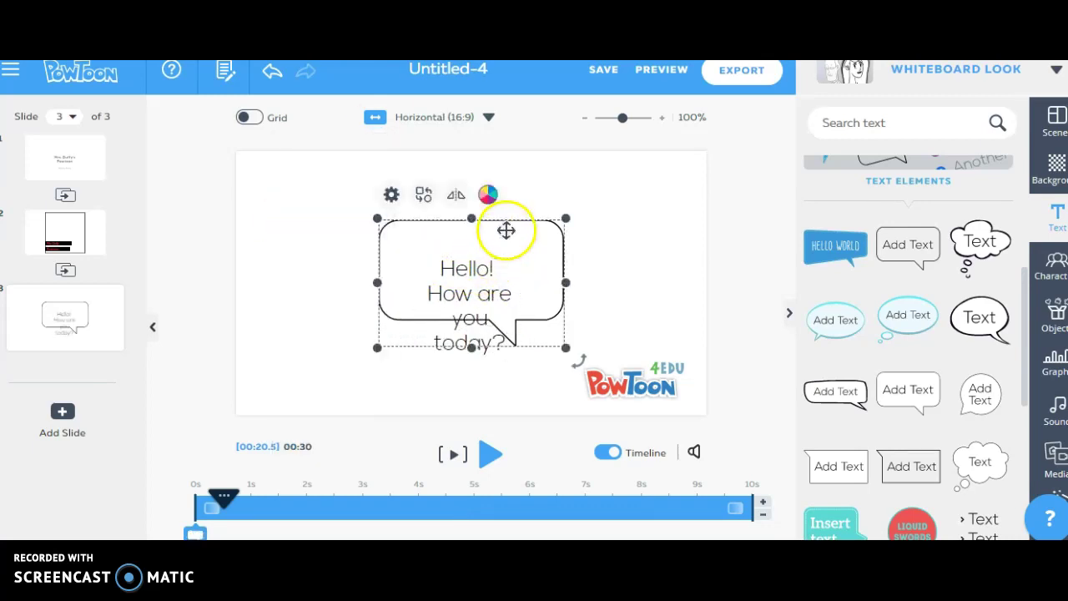
left_click_drag(481, 215, 372, 172)
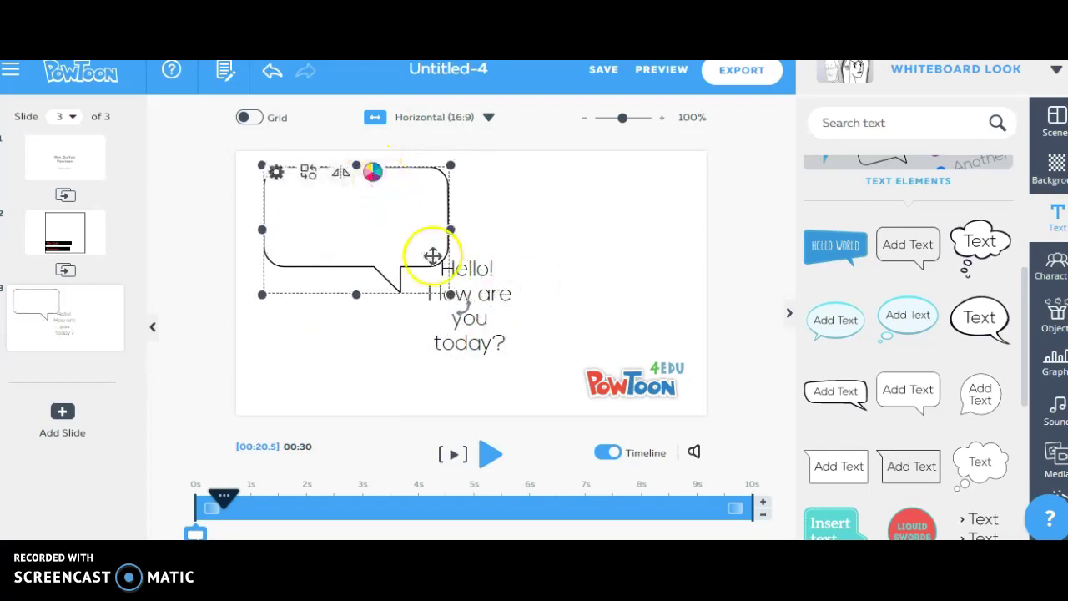
left_click_drag(467, 287, 346, 196)
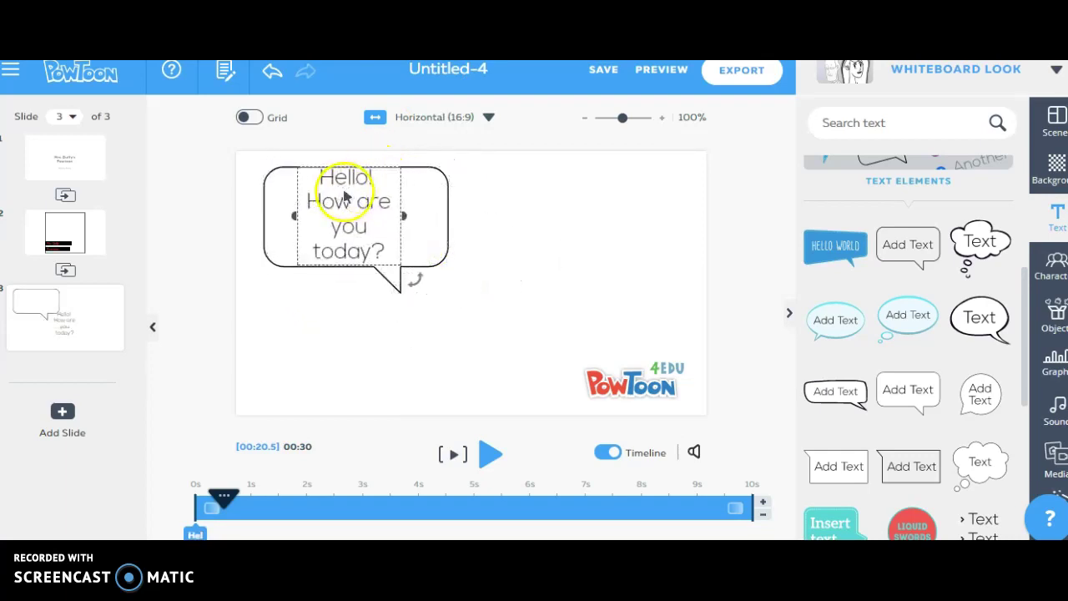
left_click_drag(406, 215, 414, 218)
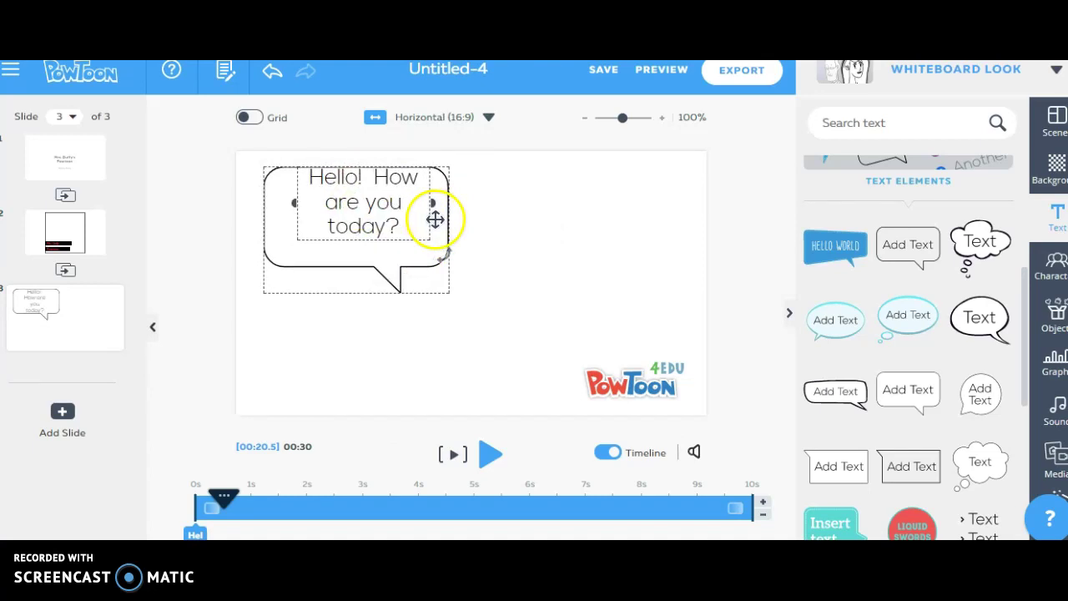
Shrink the greeting text to size 41 and lower it to sit inside the bubble
left_click(435, 219)
left_click(345, 172)
left_click(346, 172)
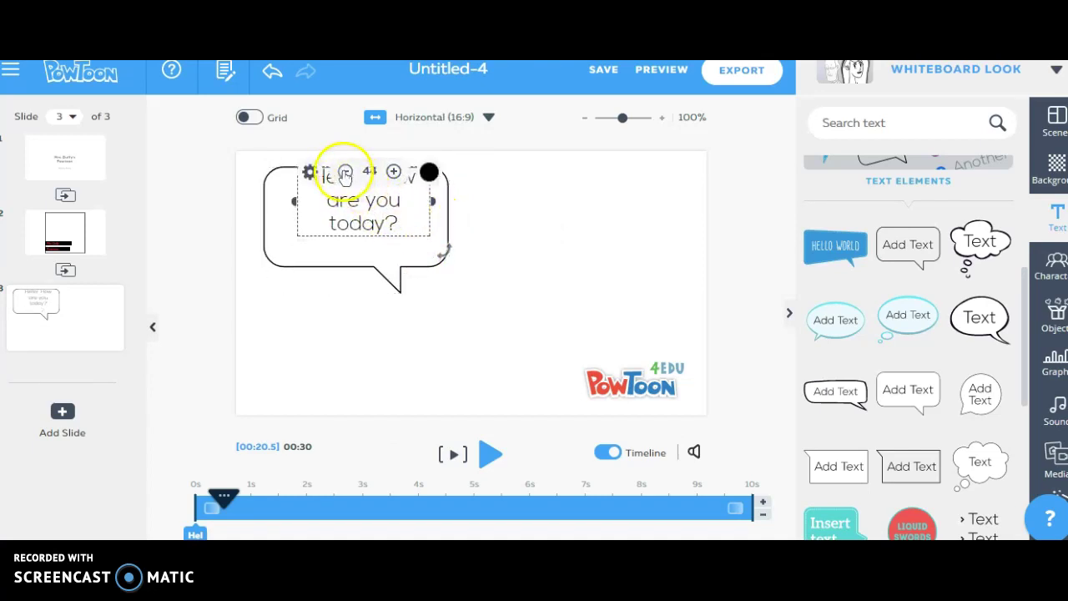
left_click(345, 172)
left_click(345, 172)
left_click(345, 173)
left_click(346, 173)
left_click_drag(360, 198, 355, 219)
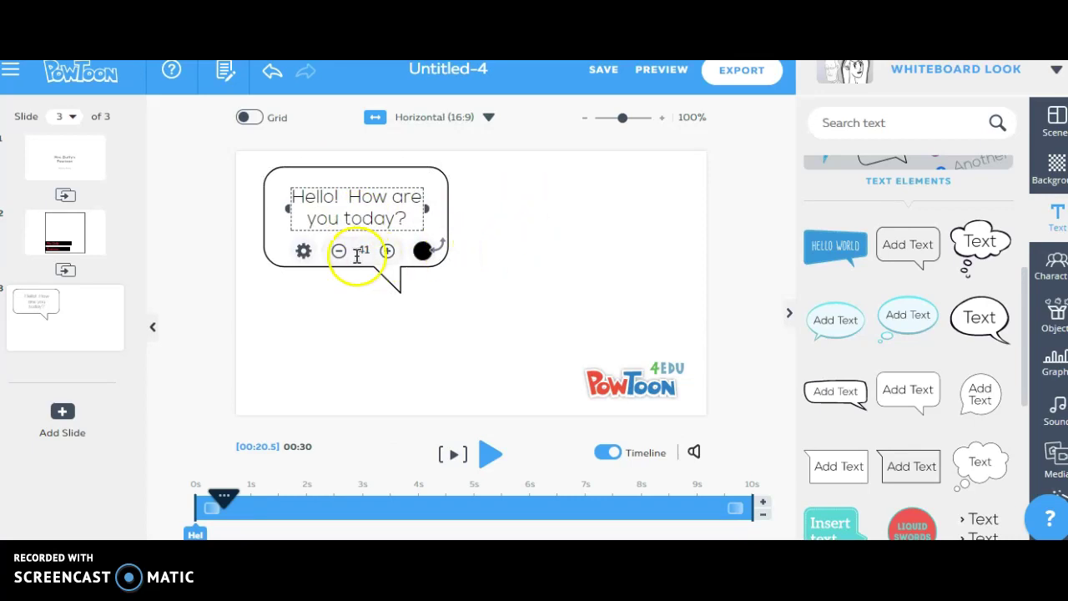
left_click(303, 250)
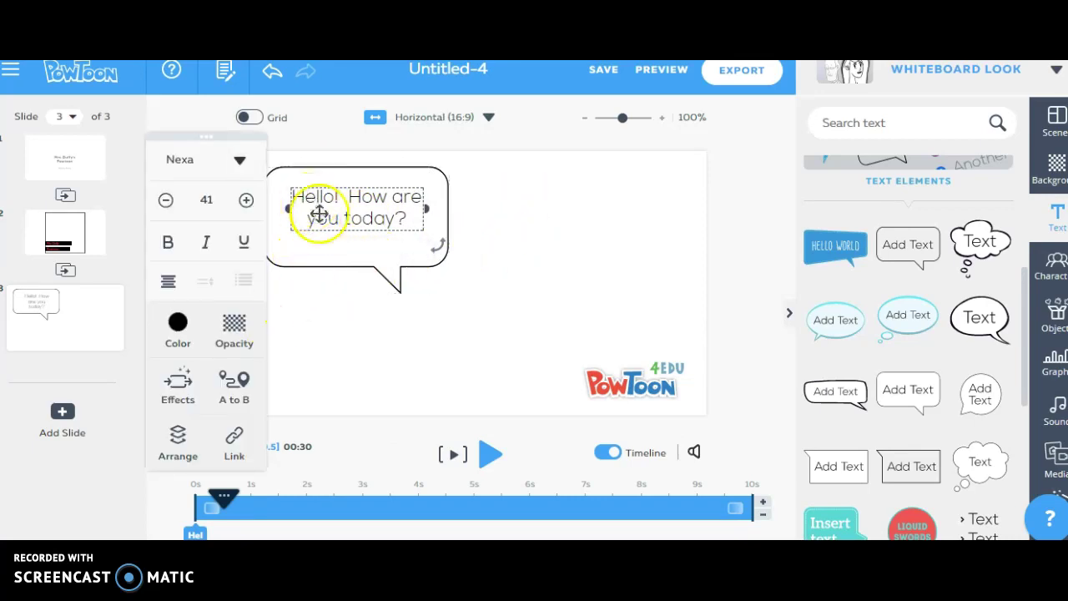
left_click(627, 264)
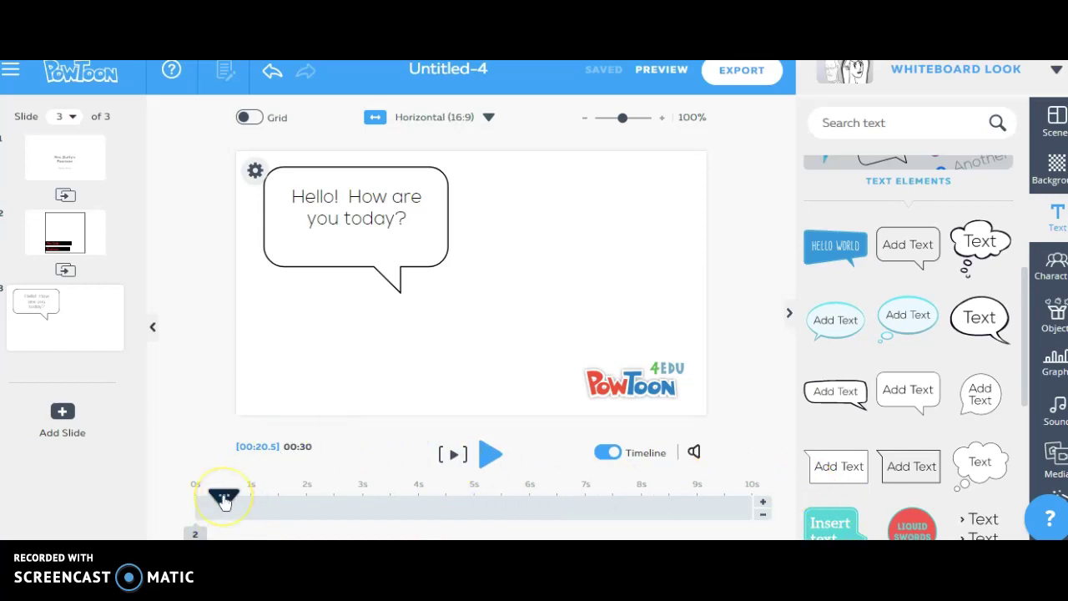
Scrub slide 3's playhead back to 0 s, then forward to about 4.5 s
left_click_drag(223, 498, 216, 499)
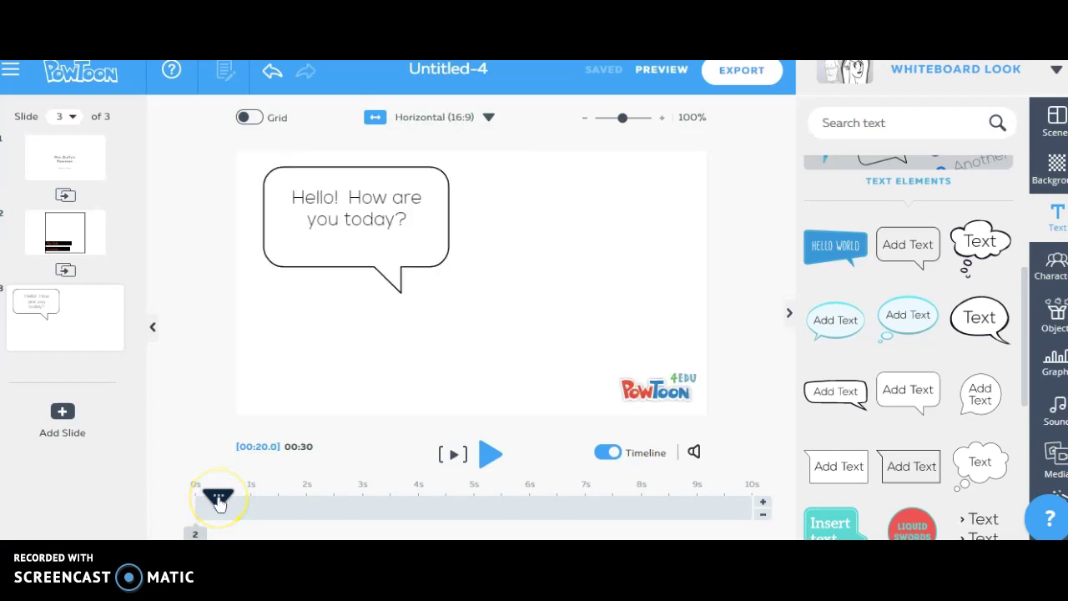
left_click_drag(222, 506, 448, 508)
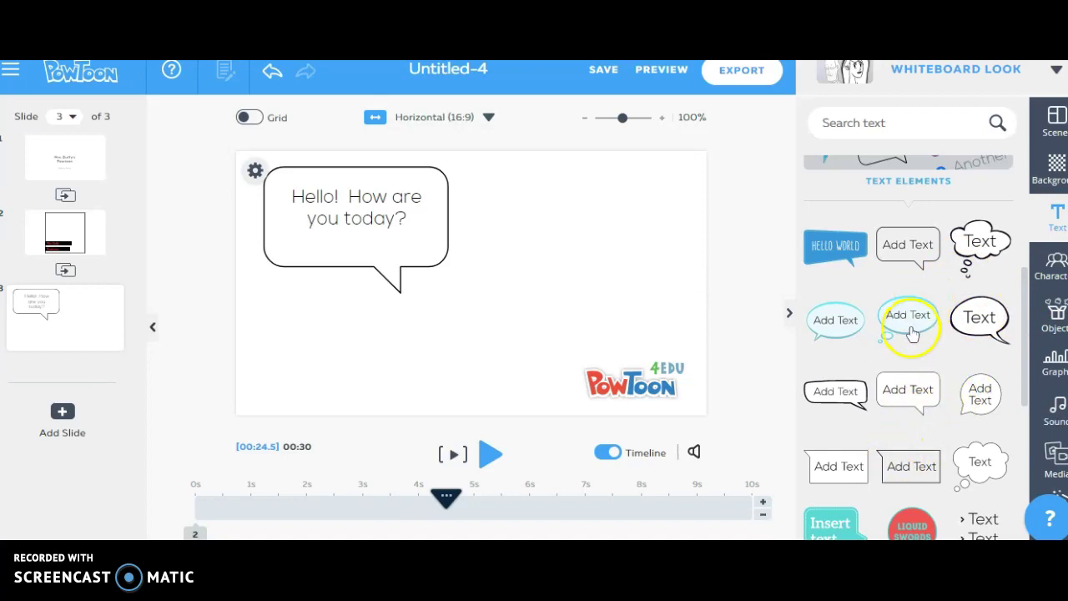
Add a second speech bubble reading 'I'm fine, thanks for asking.' with a widened text box
left_click(909, 390)
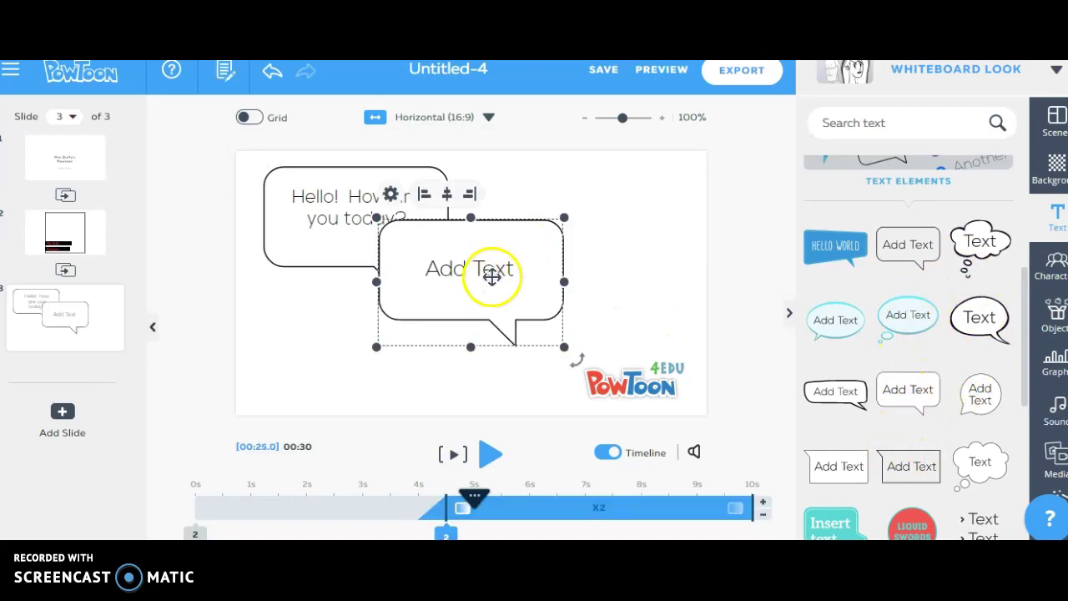
double_click(510, 267)
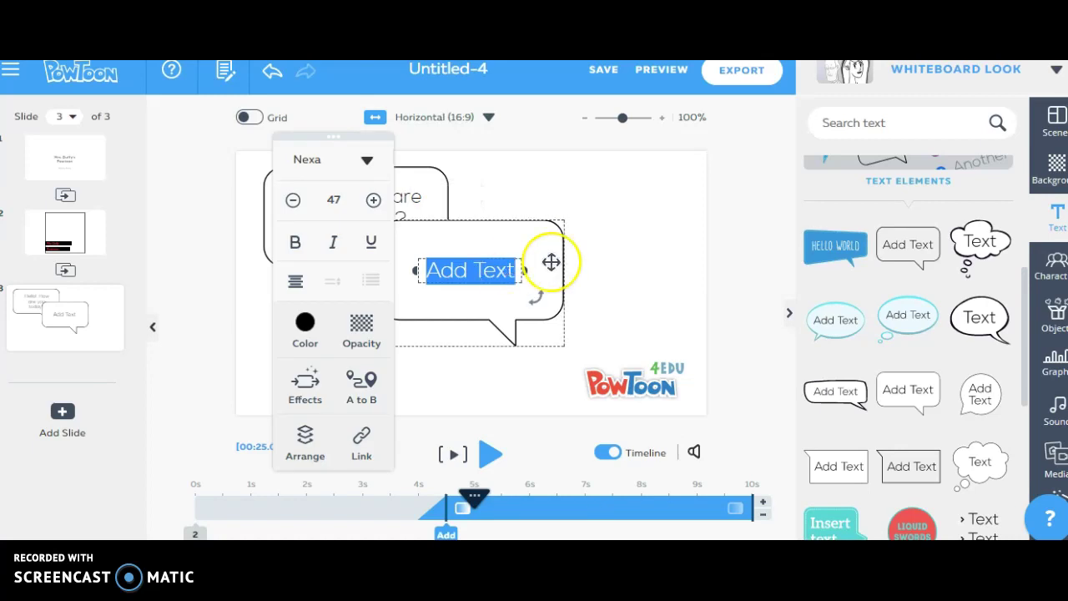
key("BackSpace")
type("I'm fine,")
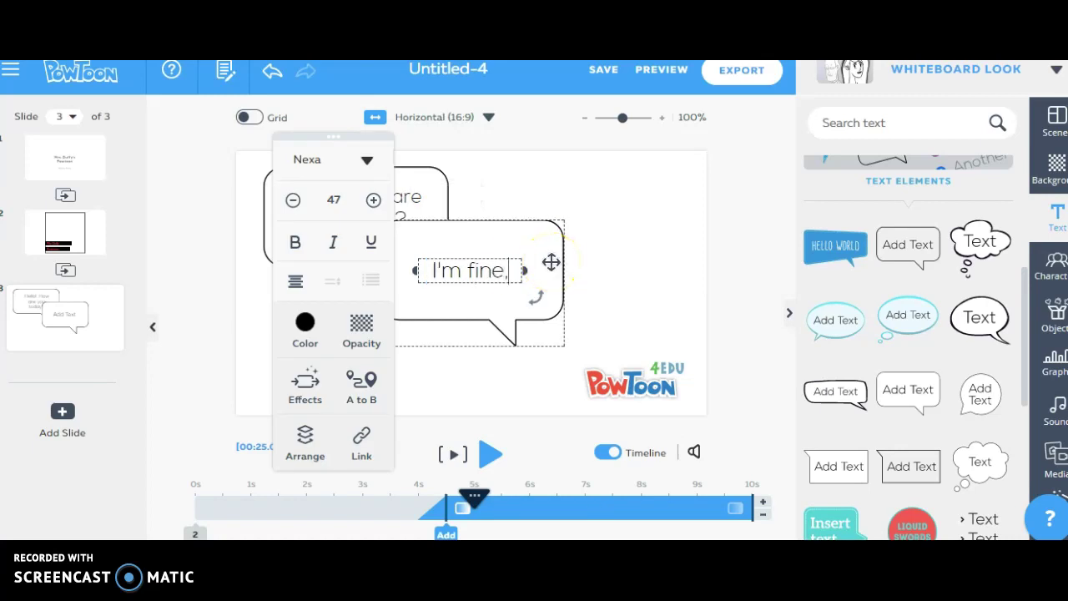
type(" thanks for asking.")
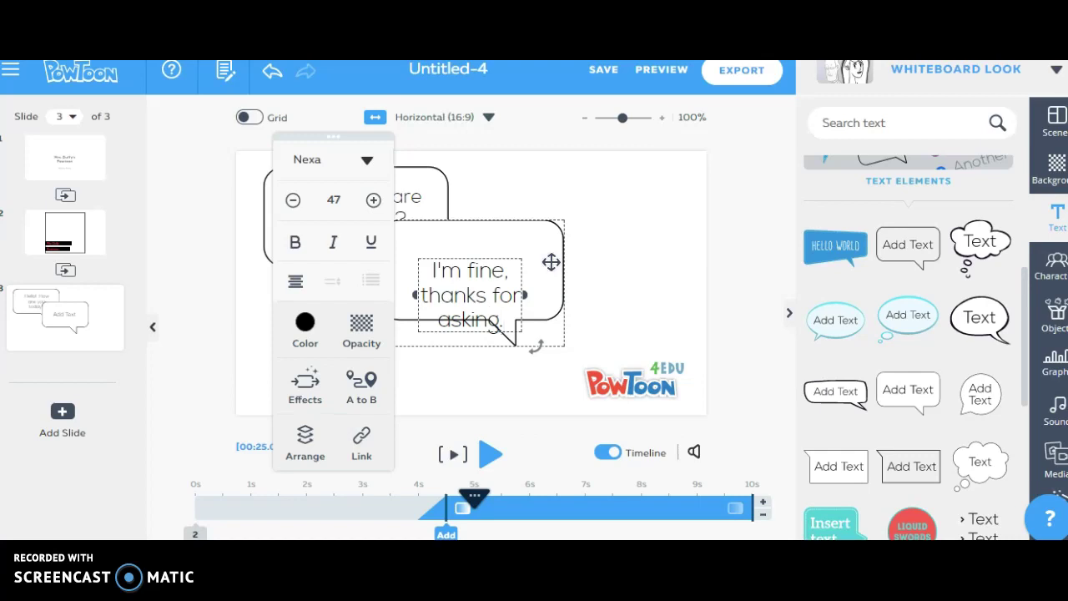
left_click(521, 294)
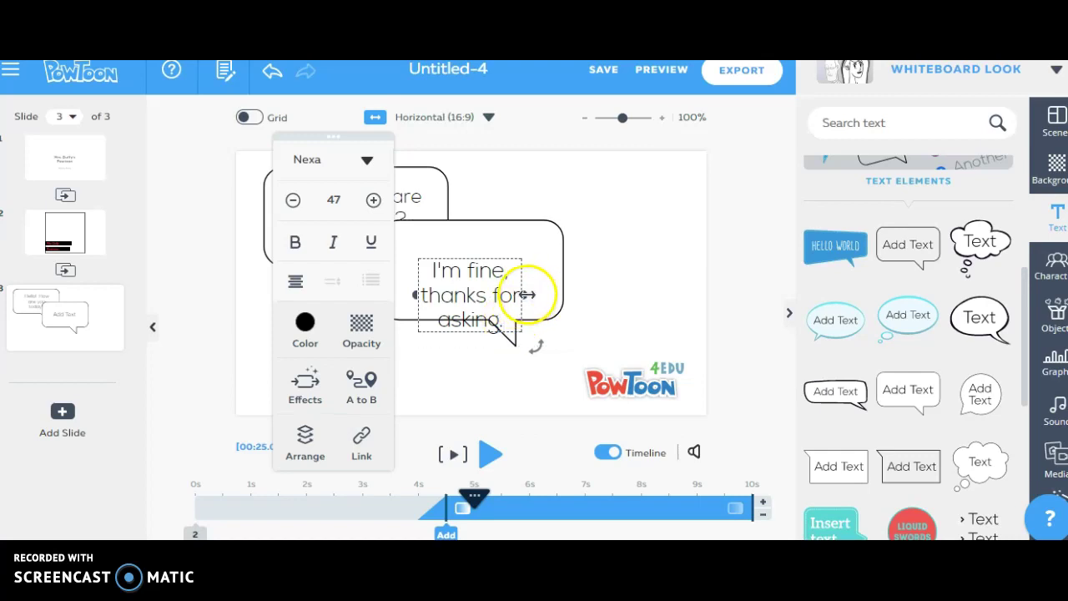
left_click_drag(521, 294, 561, 294)
left_click(532, 270)
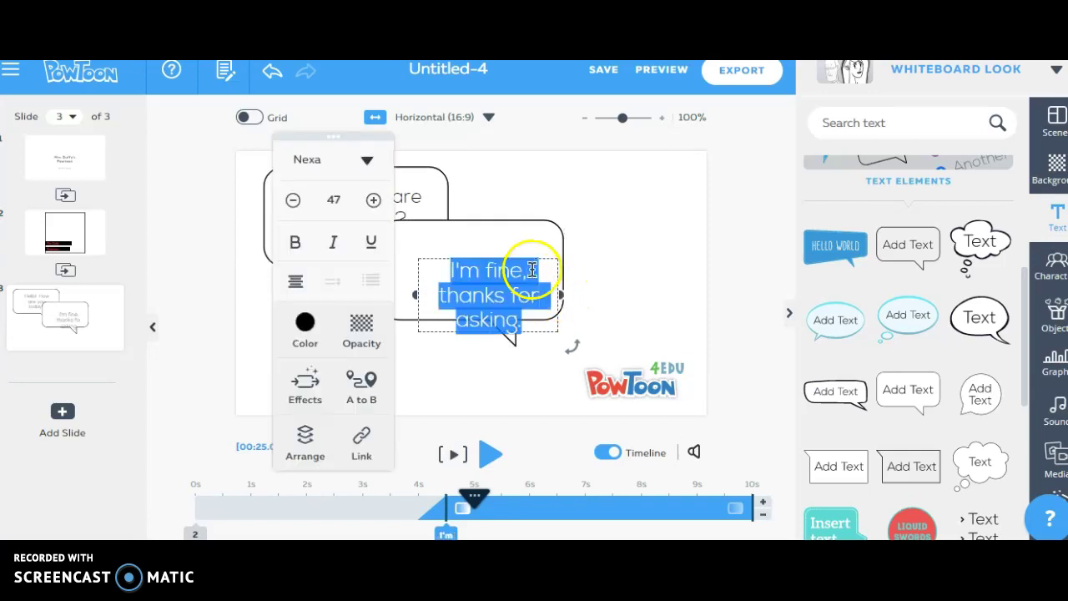
left_click(596, 262)
Move the reply bubble and its text to the upper right beside the first bubble
left_click(505, 267)
left_click_drag(506, 267, 484, 250)
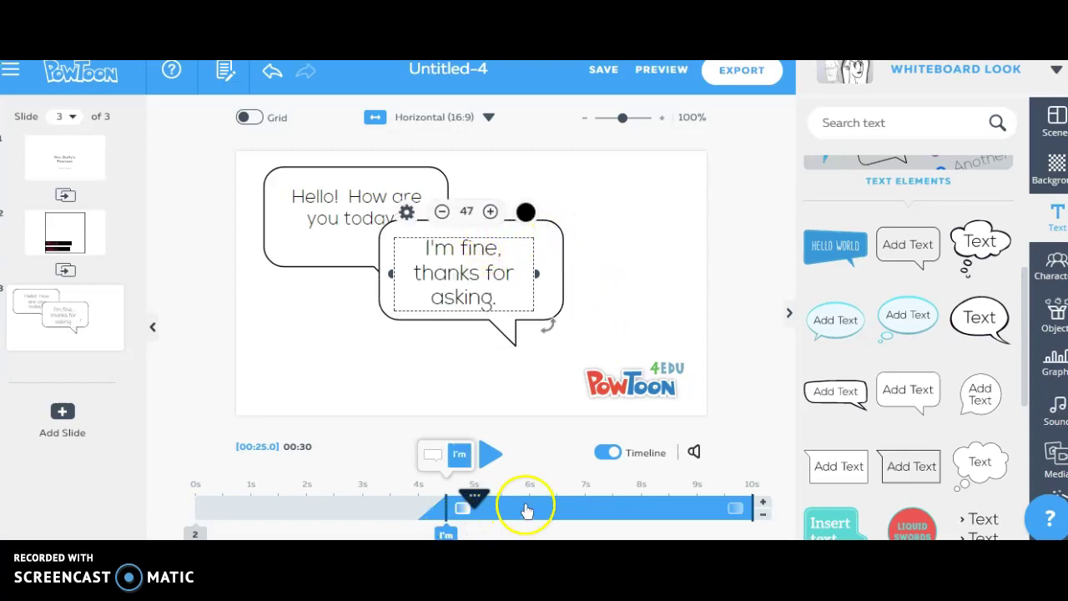
left_click_drag(548, 234, 674, 203)
left_click_drag(494, 279, 594, 262)
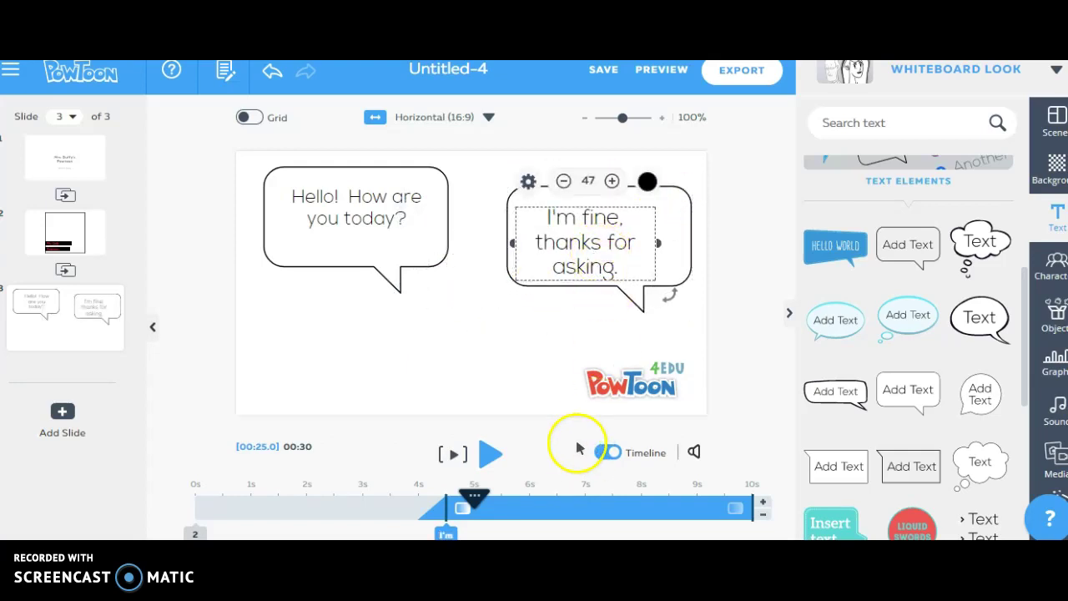
Rewind slide 3 to 0s and play it to preview the two-bubble dialogue
left_click(477, 509)
left_click_drag(448, 499, 195, 501)
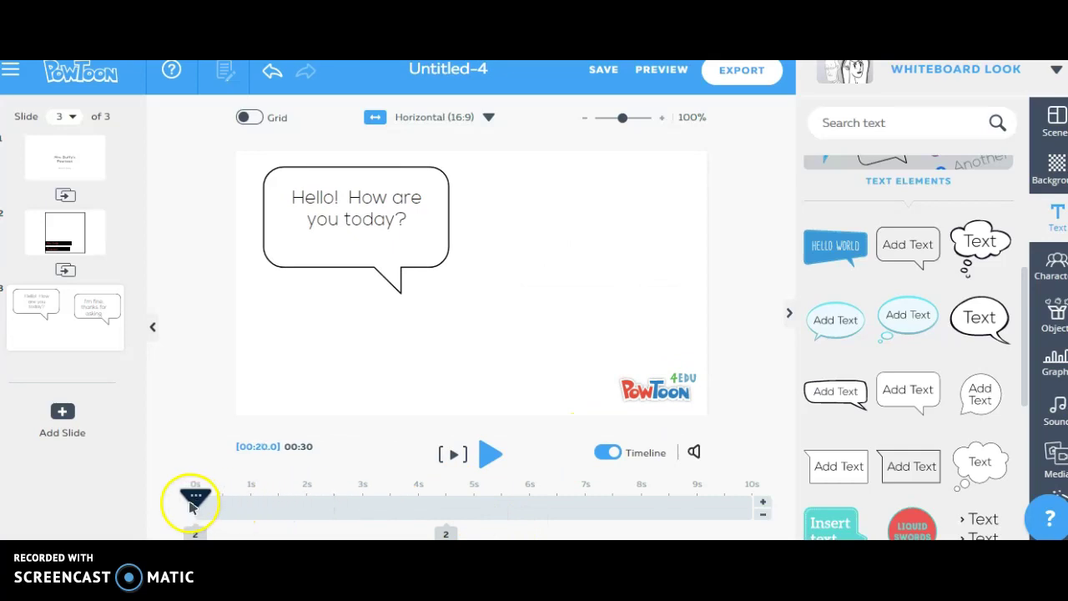
left_click(489, 453)
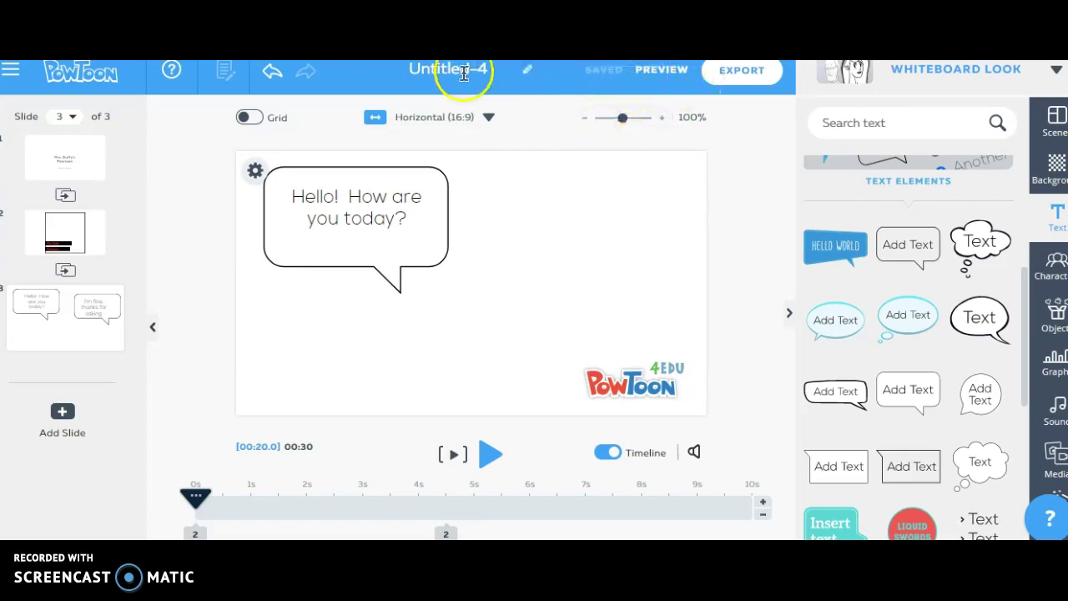
Retitle the project from Untitled-4 to the teacher's Powtoon name and save it
left_click(531, 75)
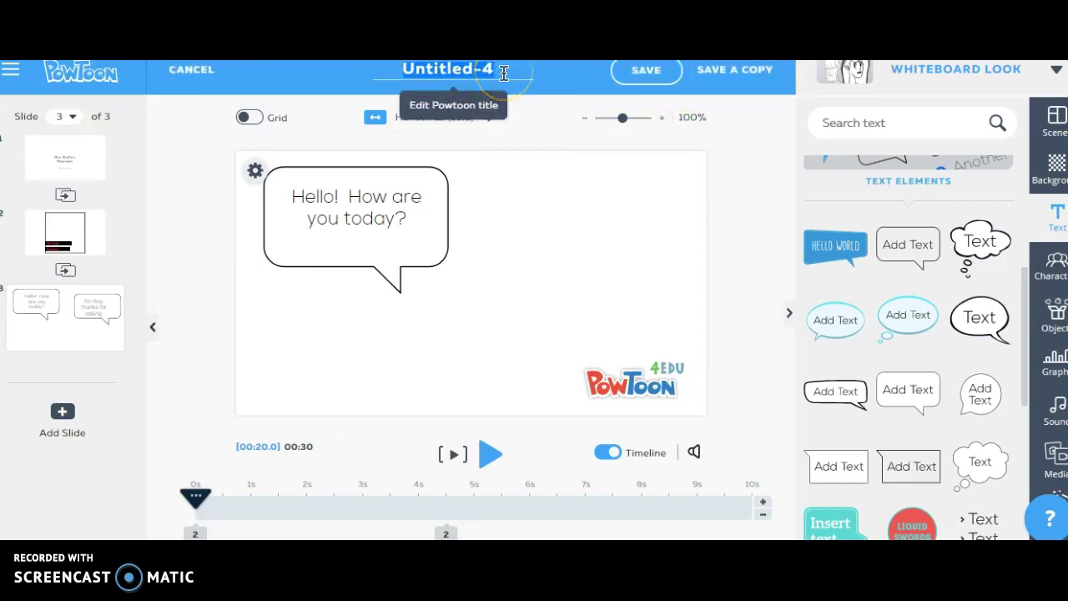
type("Mrs. Duf")
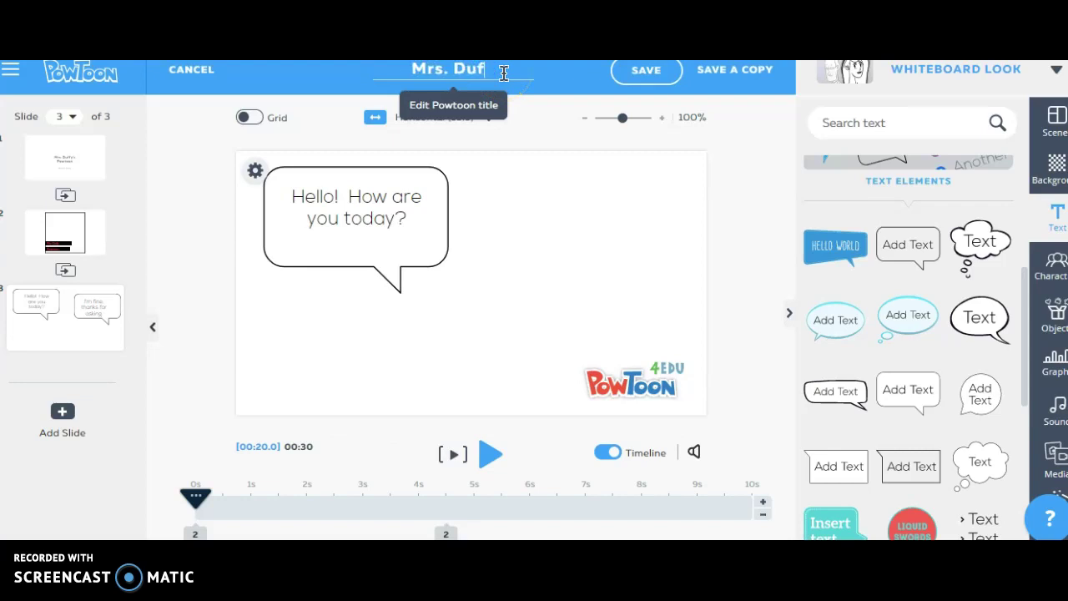
type("fy's ")
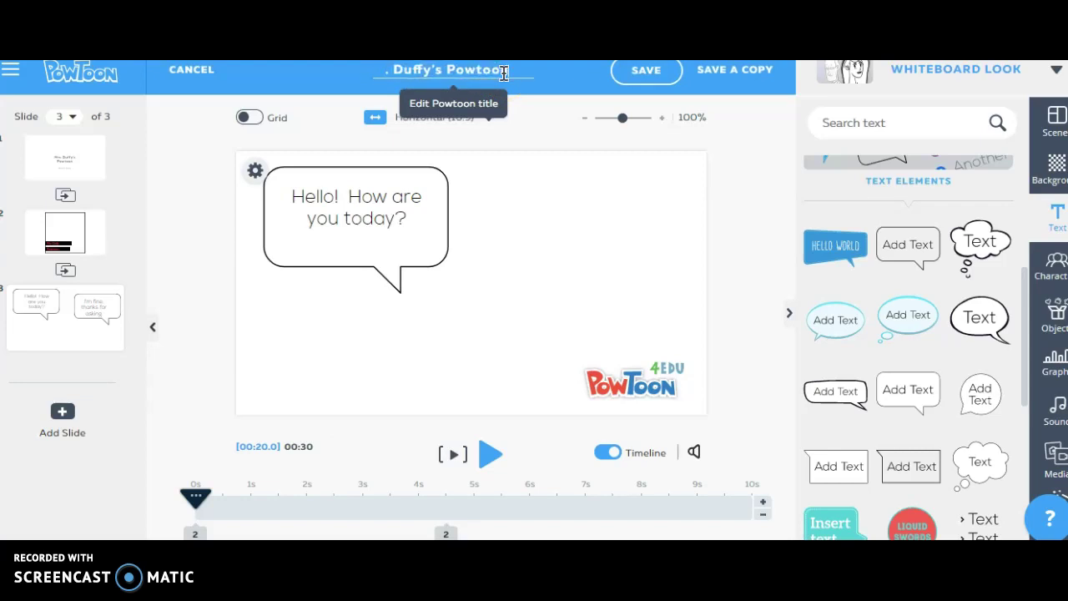
type("Powtoon")
left_click(643, 71)
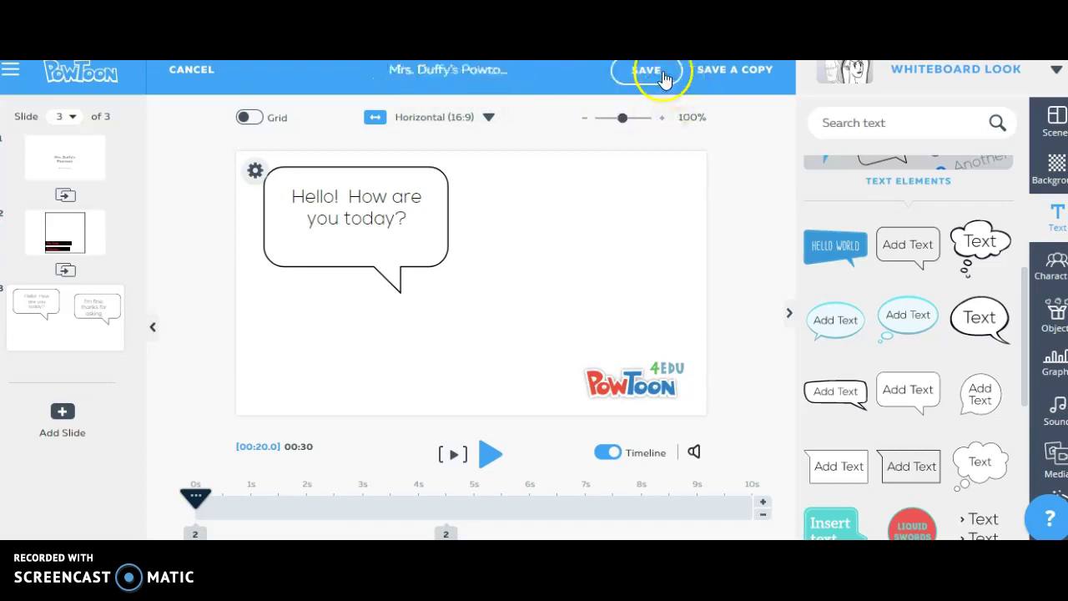
left_click(672, 121)
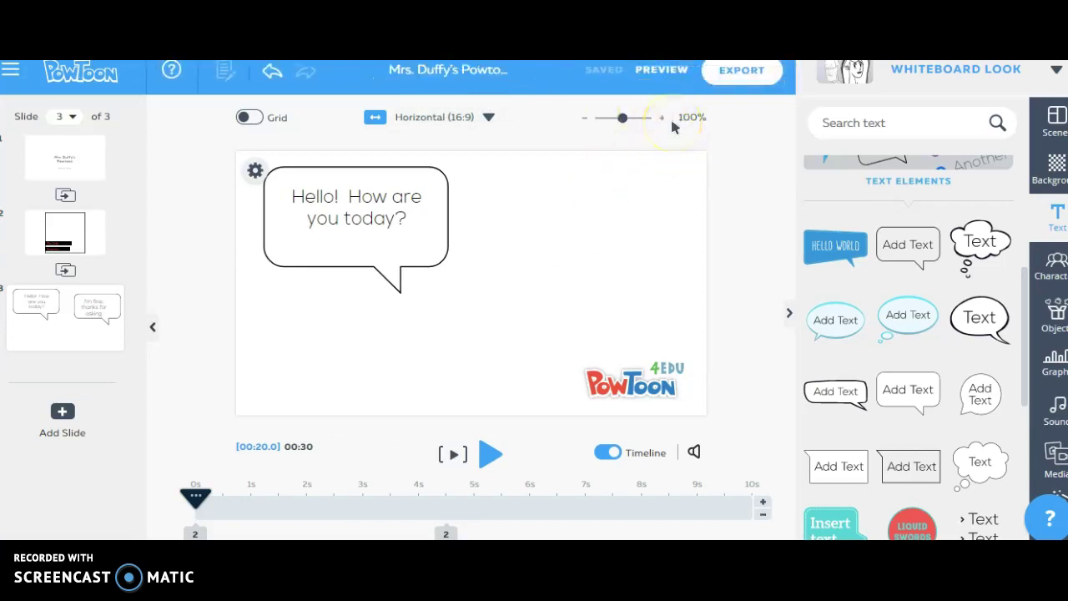